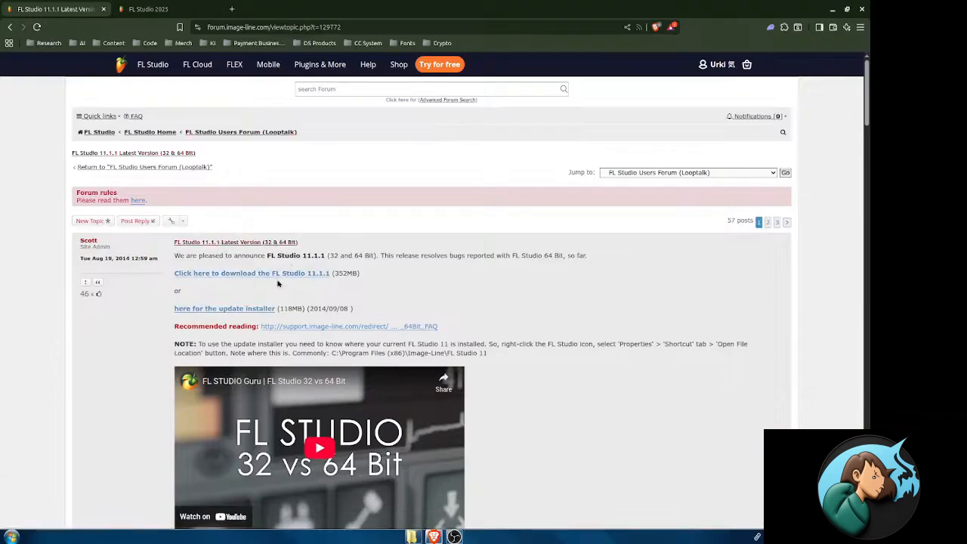
- Open the FL Studio installer archive from the 11.1.1 download link and look through the Windows and macOS installers for each version
left_click(181, 277)
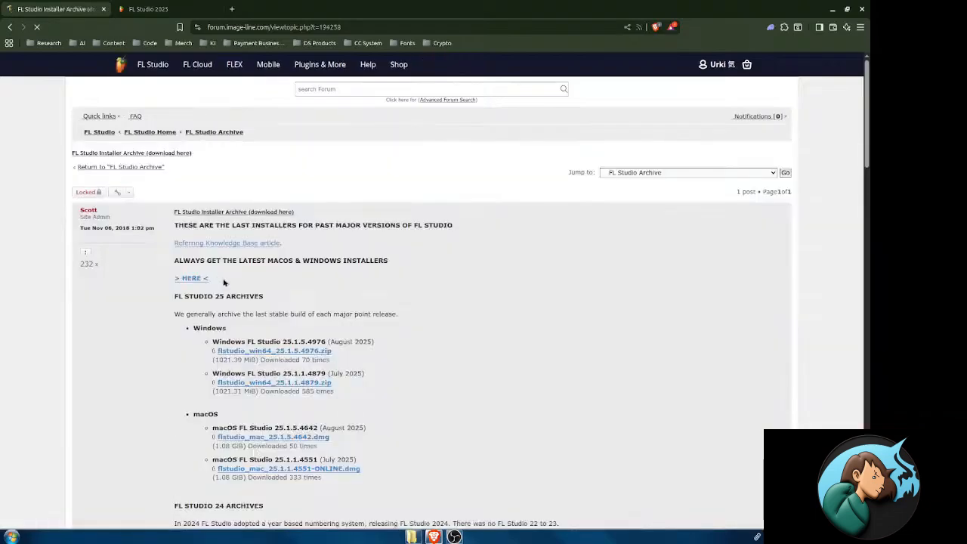
scroll(226, 287, "down", 4)
scroll(226, 287, "down", 10)
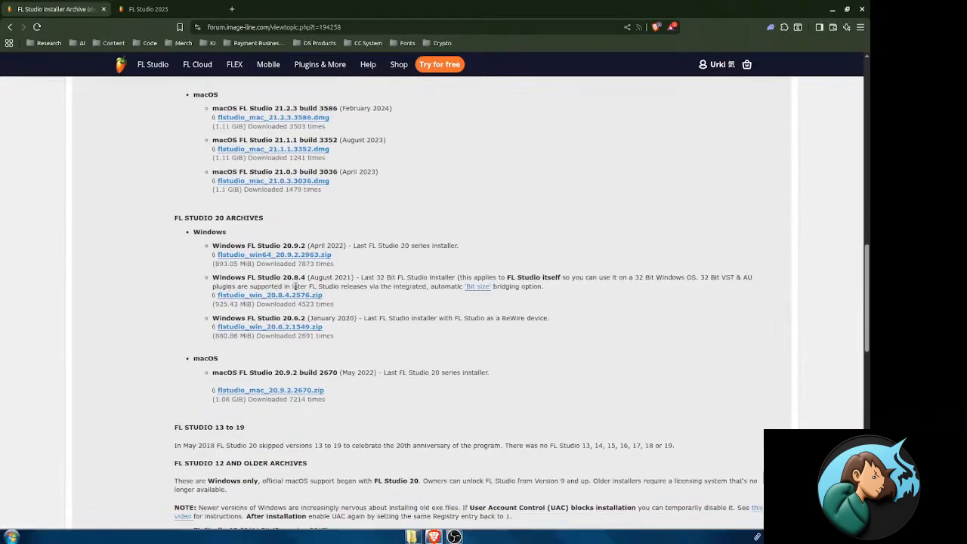
scroll(340, 288, "down", 9)
scroll(325, 287, "up", 6)
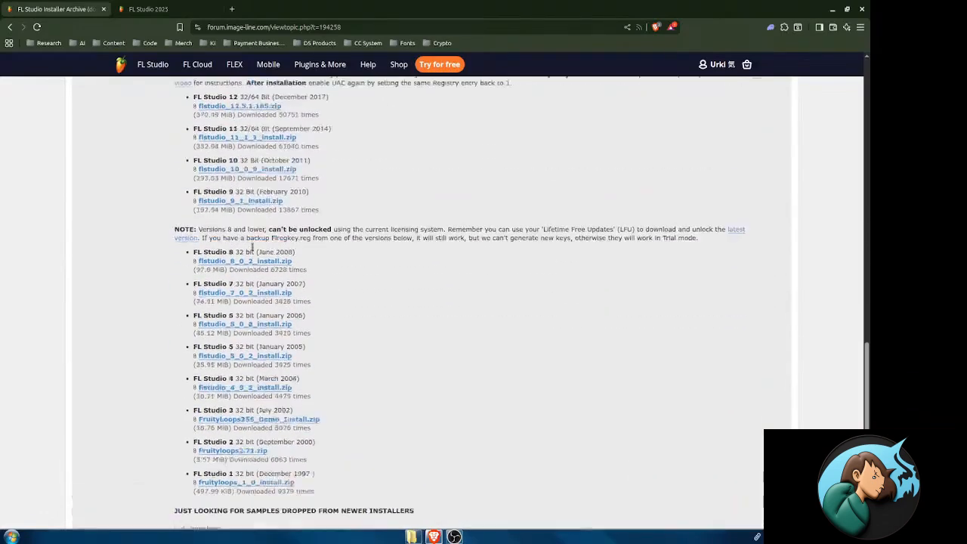
scroll(242, 332, "up", 1)
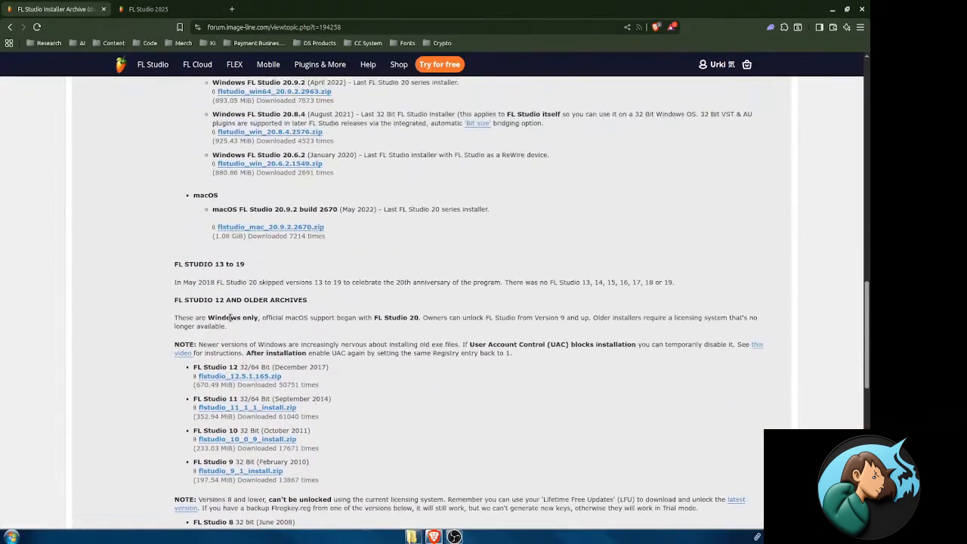
scroll(255, 356, "down", 1)
scroll(258, 358, "down", 5)
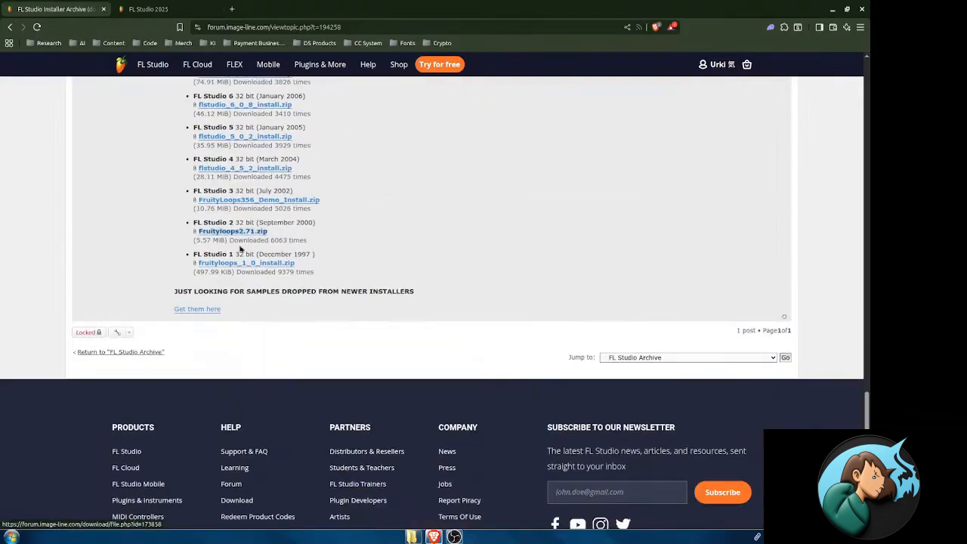
scroll(249, 185, "up", 12)
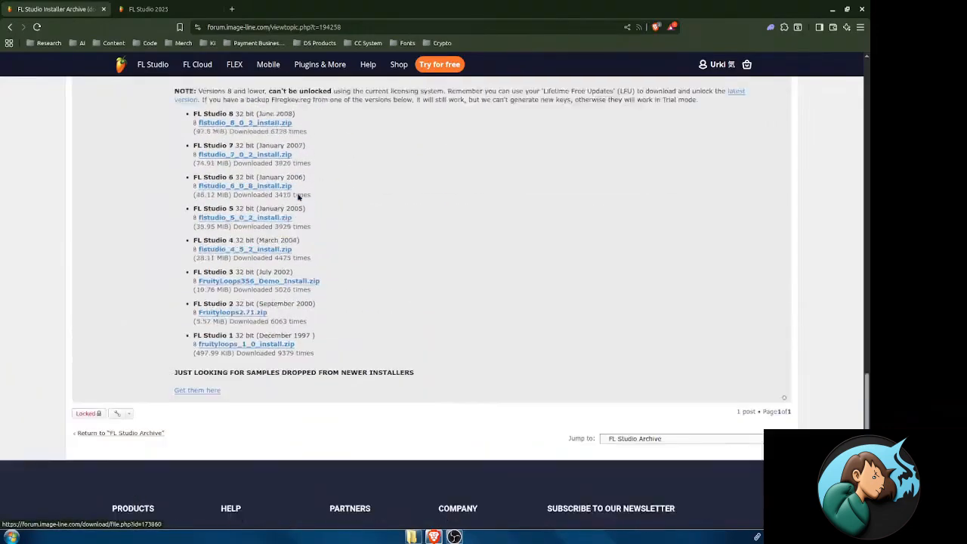
scroll(289, 200, "up", 5)
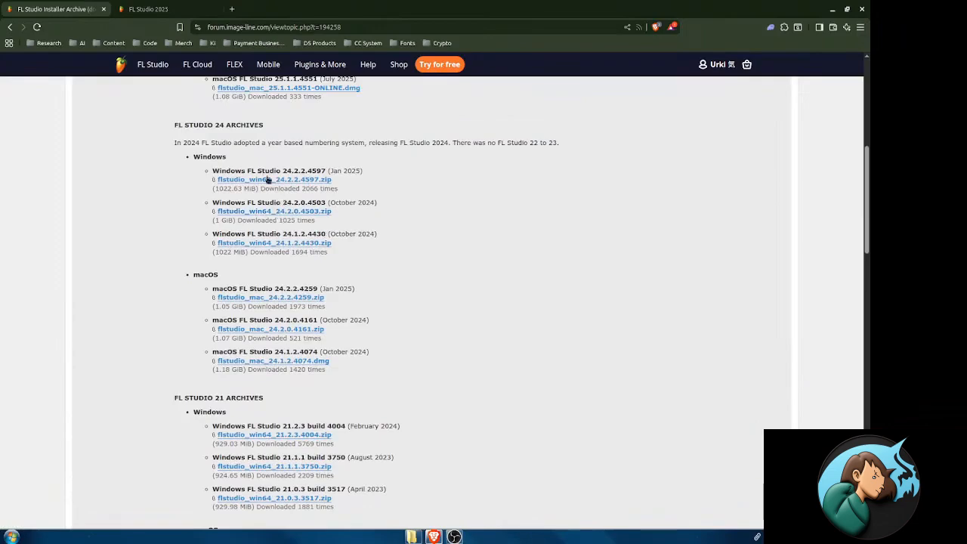
scroll(276, 185, "up", 5)
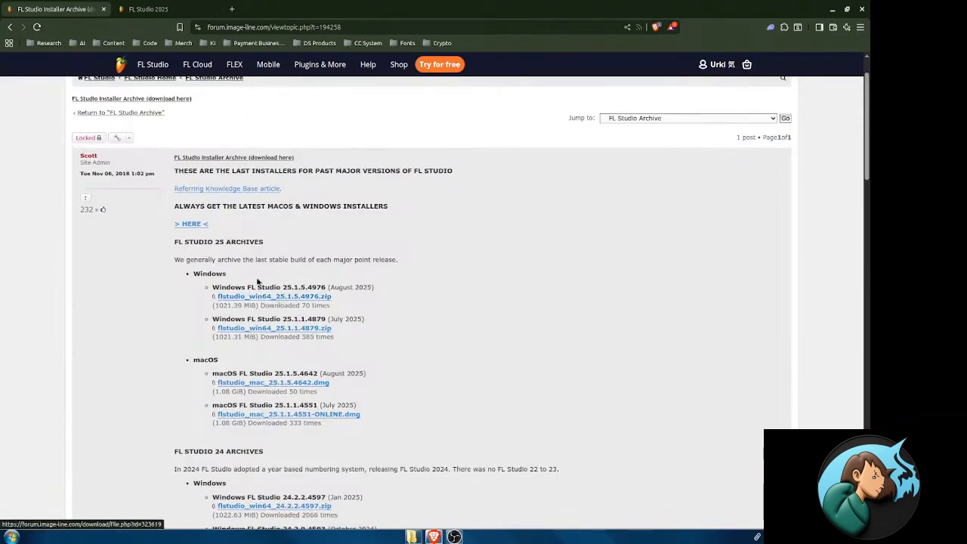
scroll(261, 333, "down", 5)
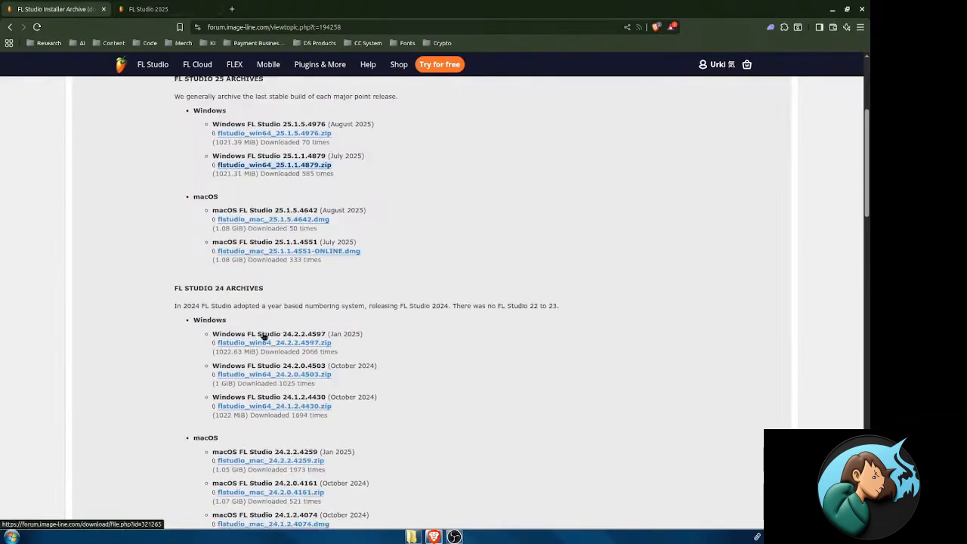
scroll(280, 389, "down", 1)
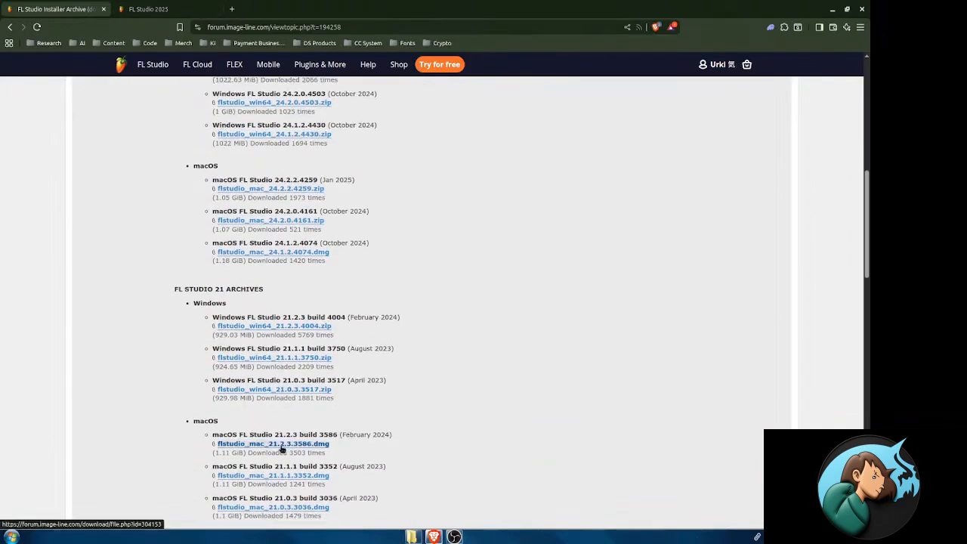
scroll(281, 438, "down", 5)
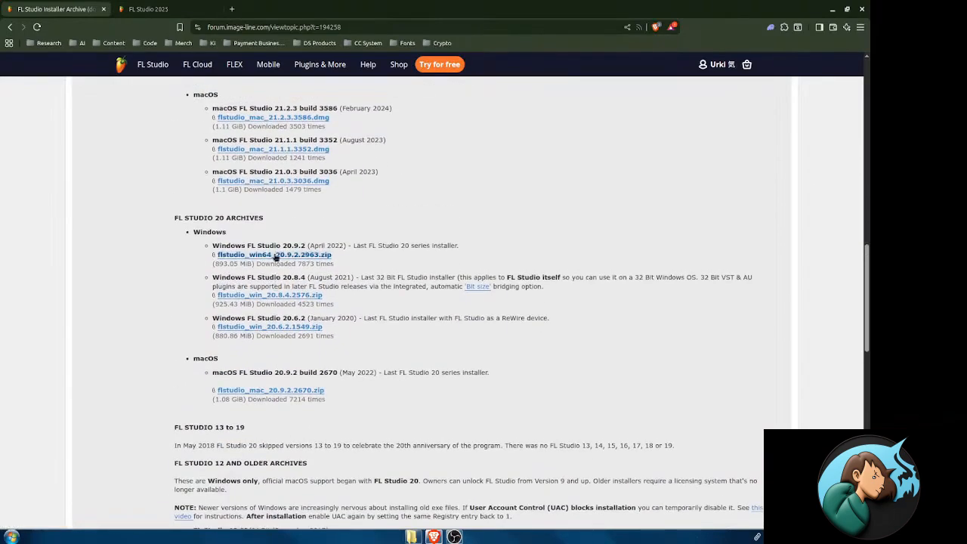
- Start downloading the FL Studio 11 archive flstudio_11_1_1_install.zip and cancel saving it
scroll(283, 275, "down", 5)
scroll(348, 326, "up", 3)
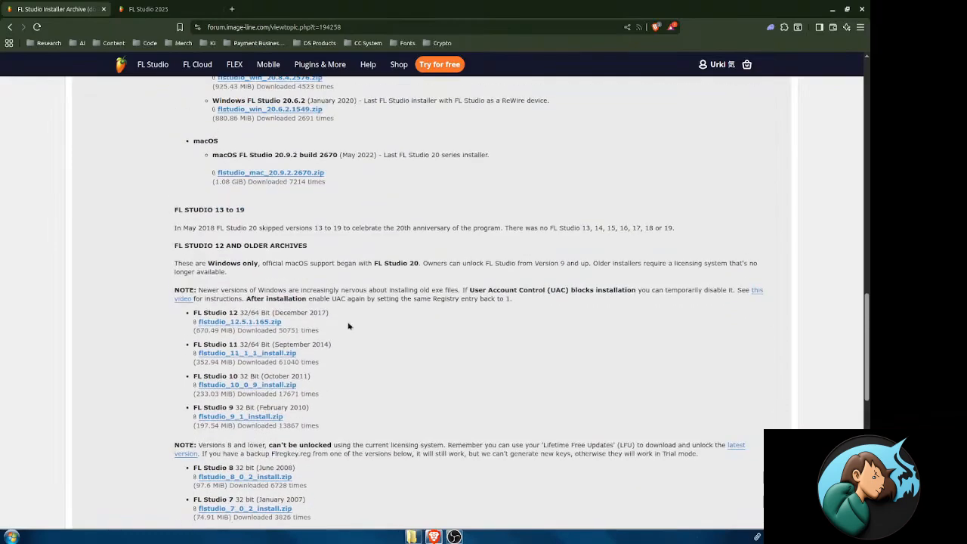
left_click(257, 353)
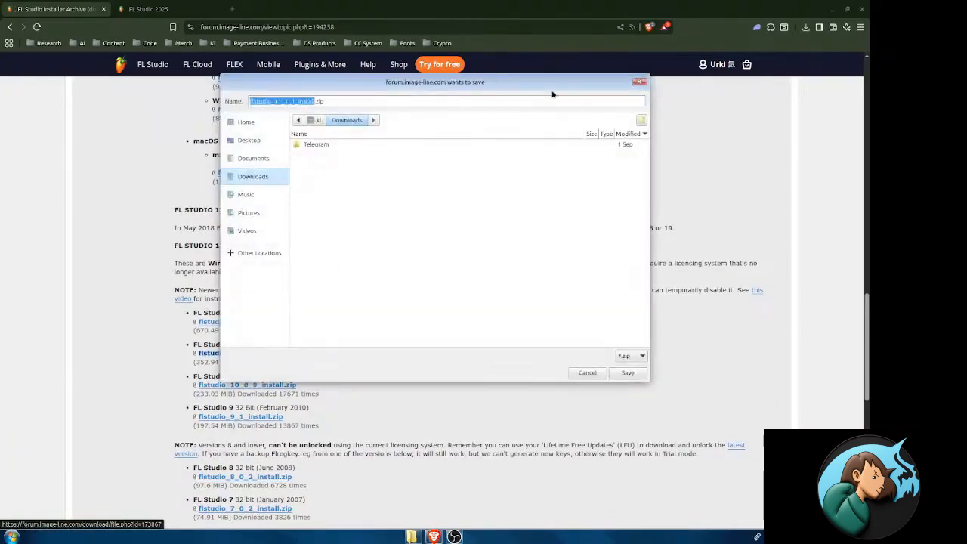
left_click(639, 83)
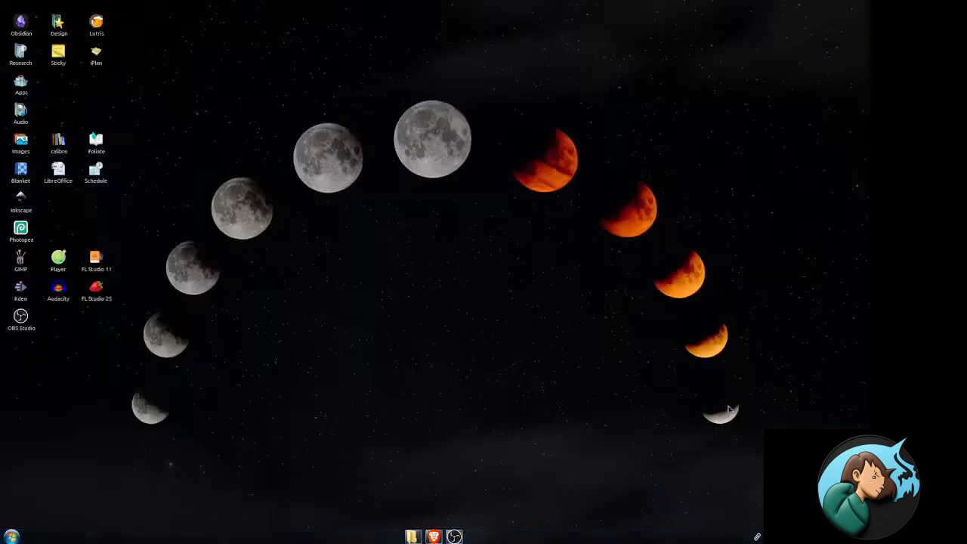
- Switch to Lutris and begin adding a locally installed game with manual configuration
double_click(97, 23)
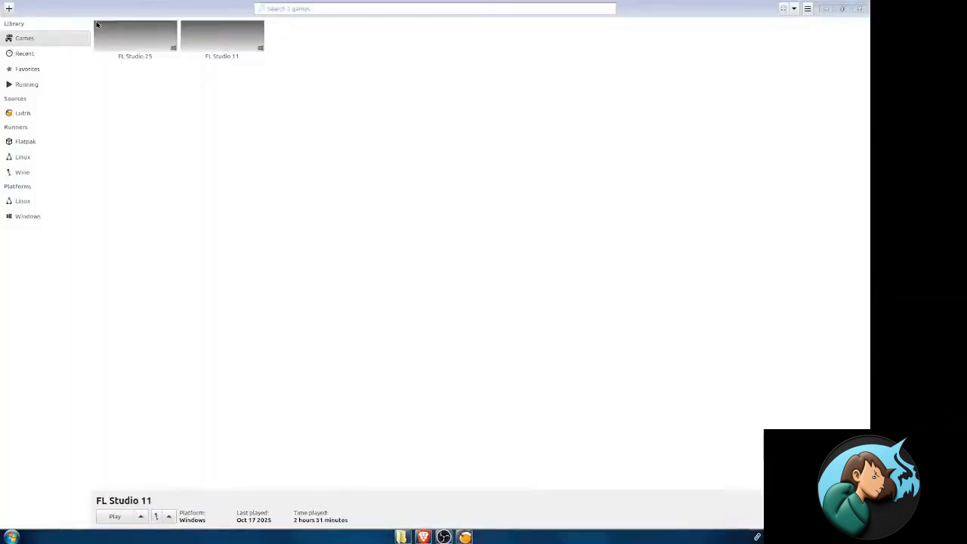
left_click(11, 9)
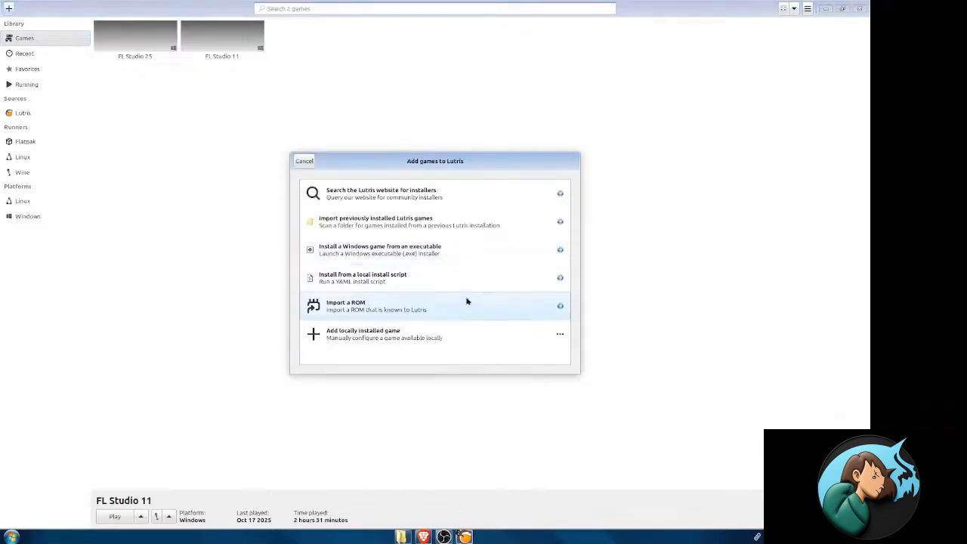
left_click(444, 339)
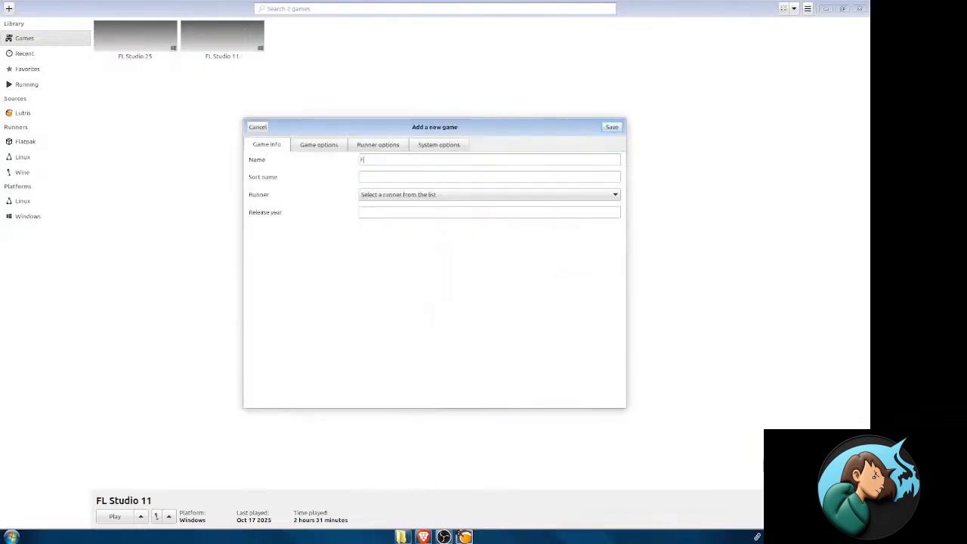
- Name the new game FL Studio 11, choose the Wine runner and set the release year to 2013
type("11")
left_click(432, 199)
scroll(425, 232, "down", 1)
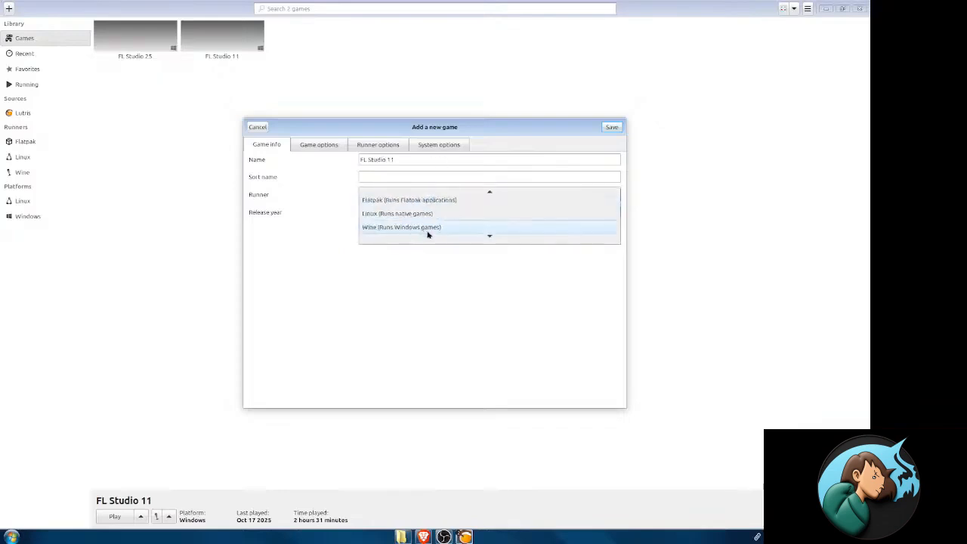
left_click(426, 230)
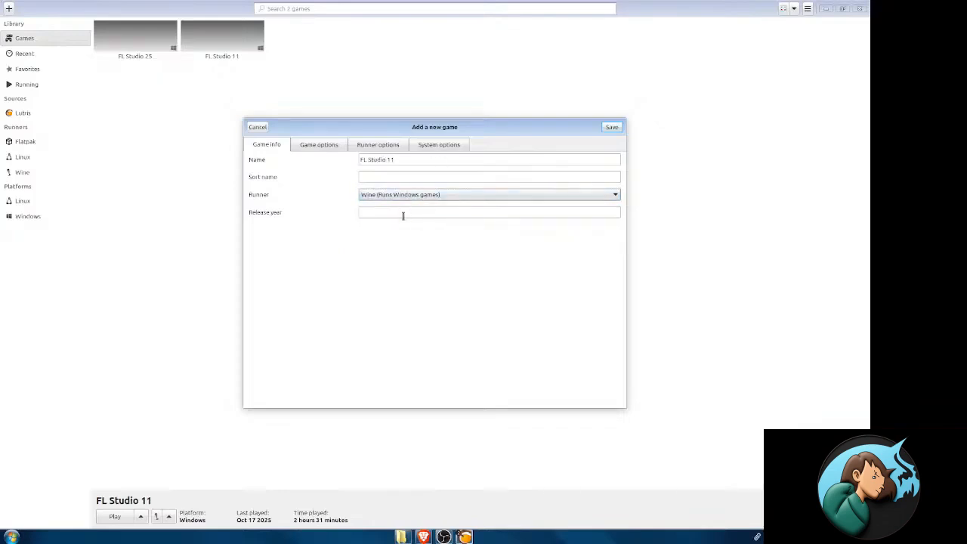
left_click(403, 215)
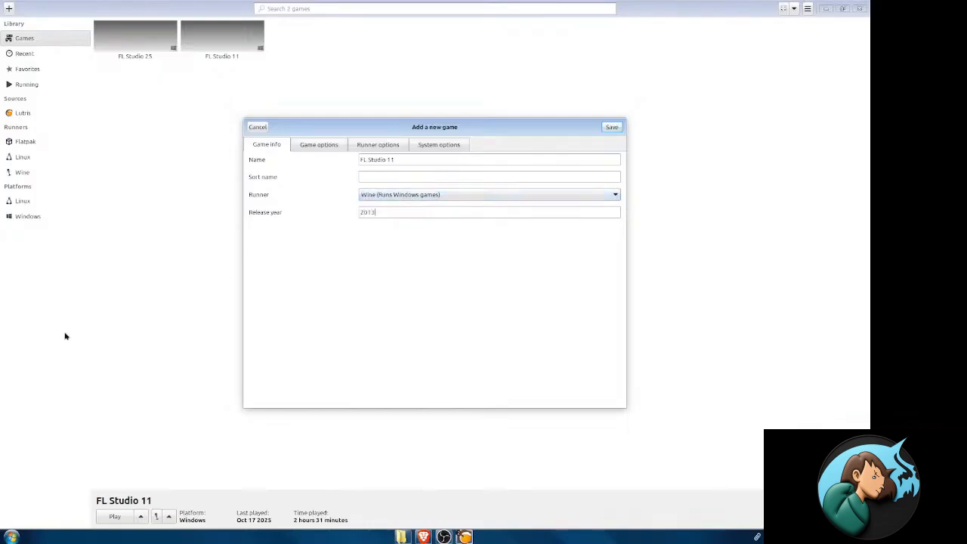
- Set the game's executable to flstudio_11_1_1_install.exe from the Setups folder in Documents
left_click(301, 149)
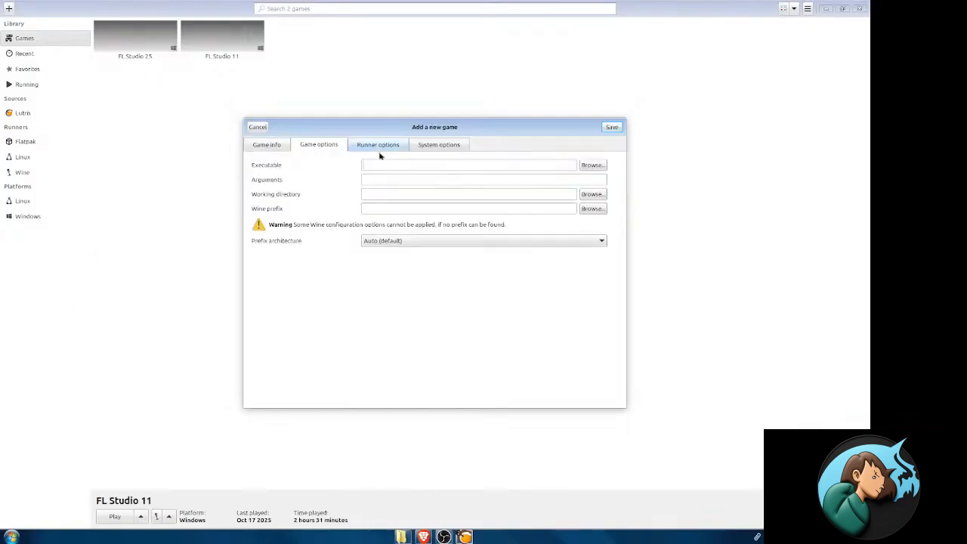
left_click(590, 165)
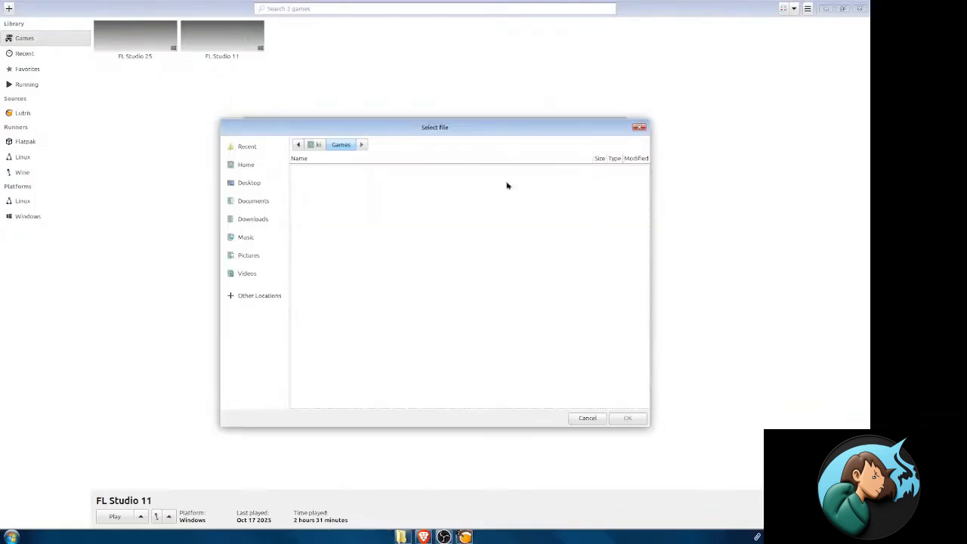
left_click(266, 202)
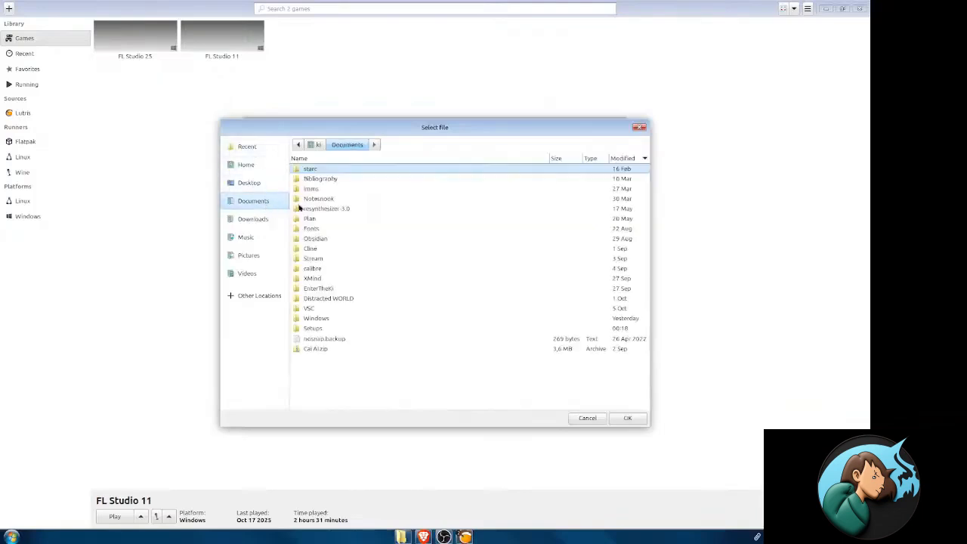
type("se")
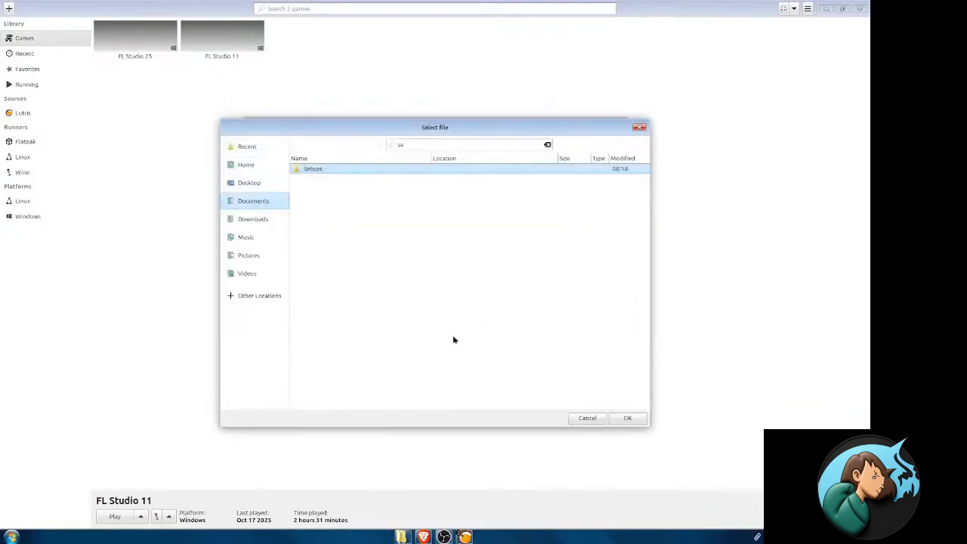
type("t")
key("BackSpace")
key("BackSpace")
key("BackSpace")
type("fl")
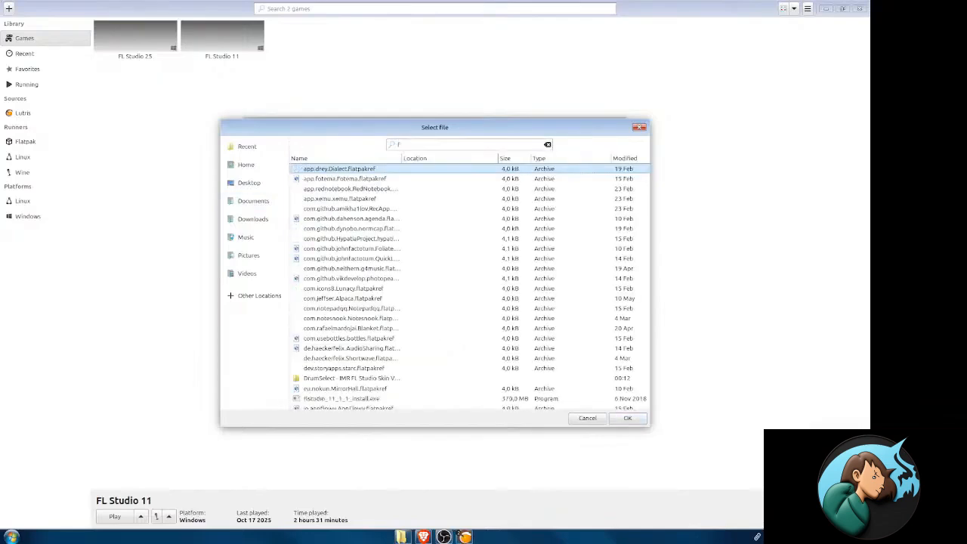
left_click(348, 399)
left_click(628, 419)
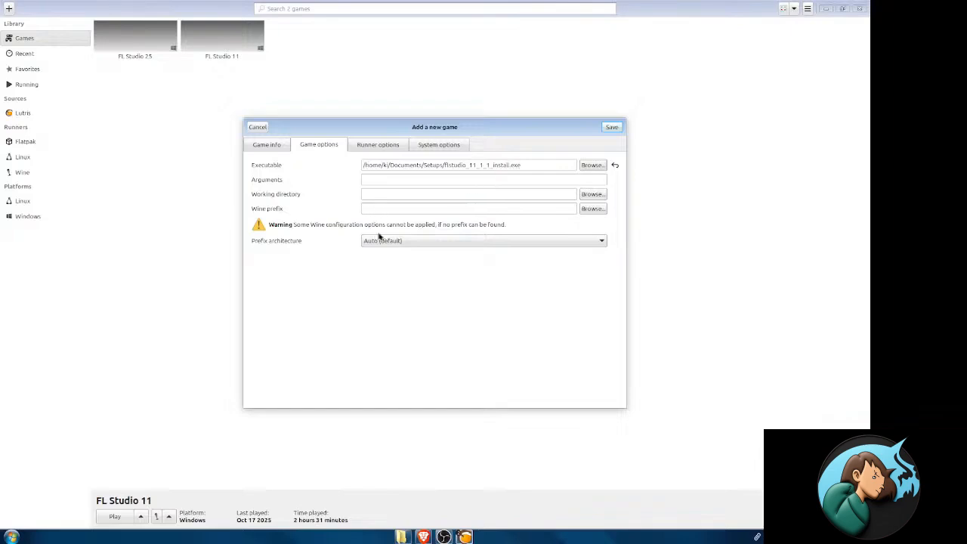
- Disable Easy Anti-Cheat and BattlEye Anti-Cheat in the game's Wine runner options
left_click(375, 144)
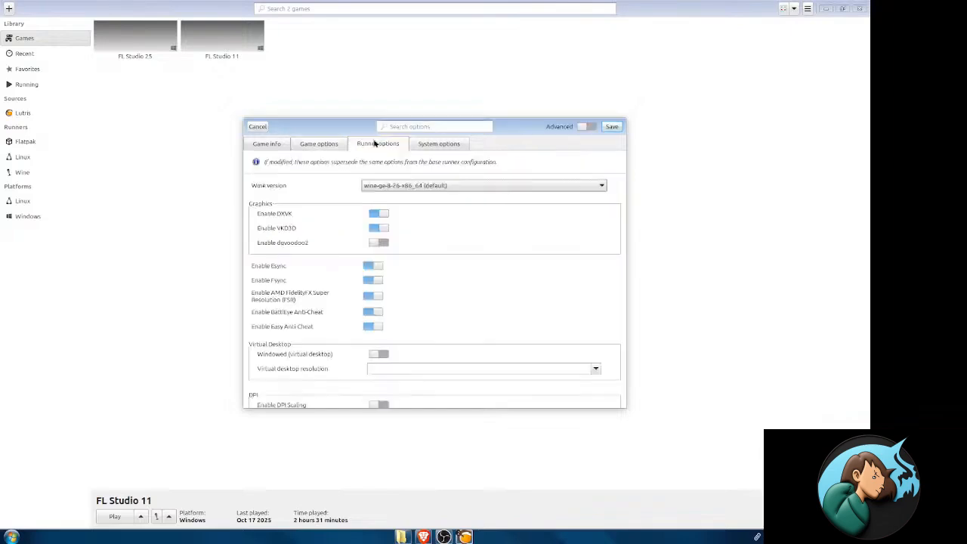
scroll(540, 252, "down", 4)
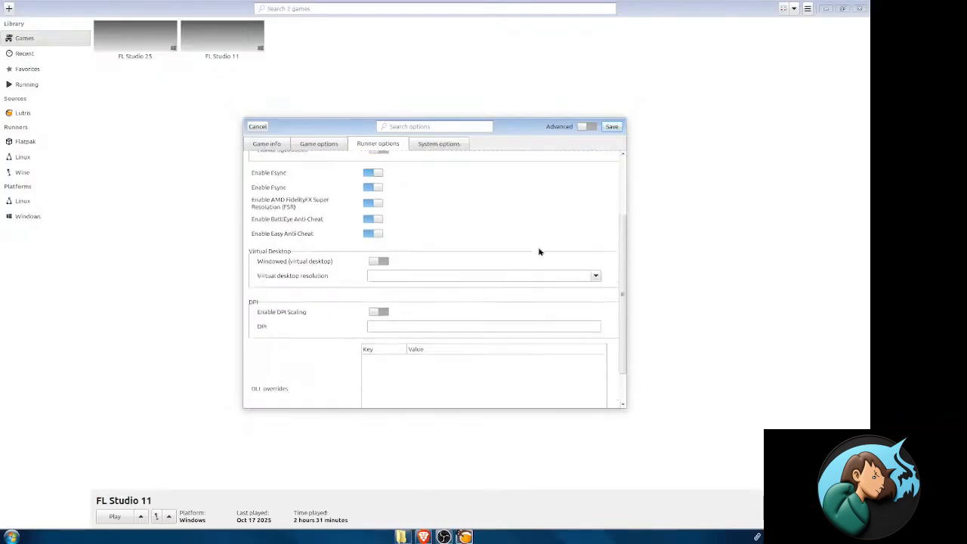
scroll(539, 252, "up", 3)
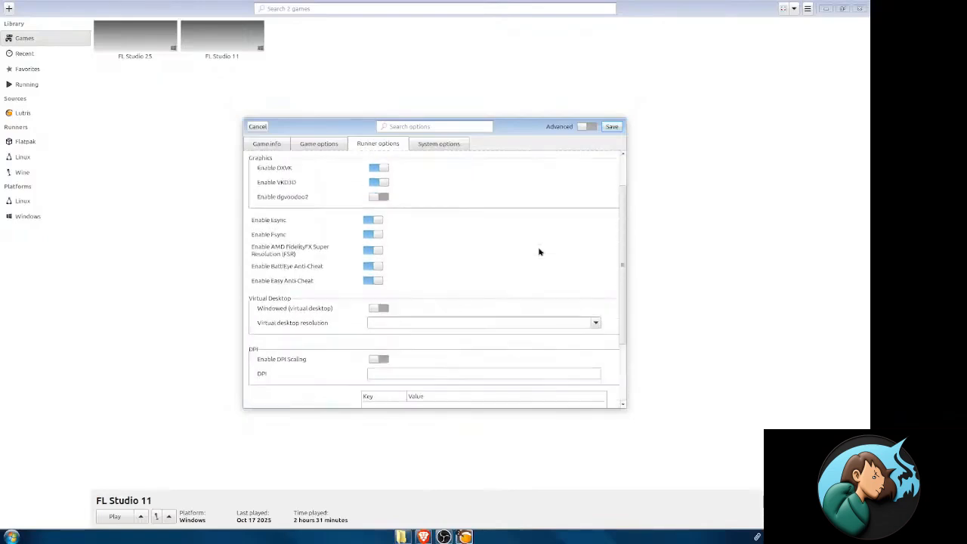
left_click(374, 281)
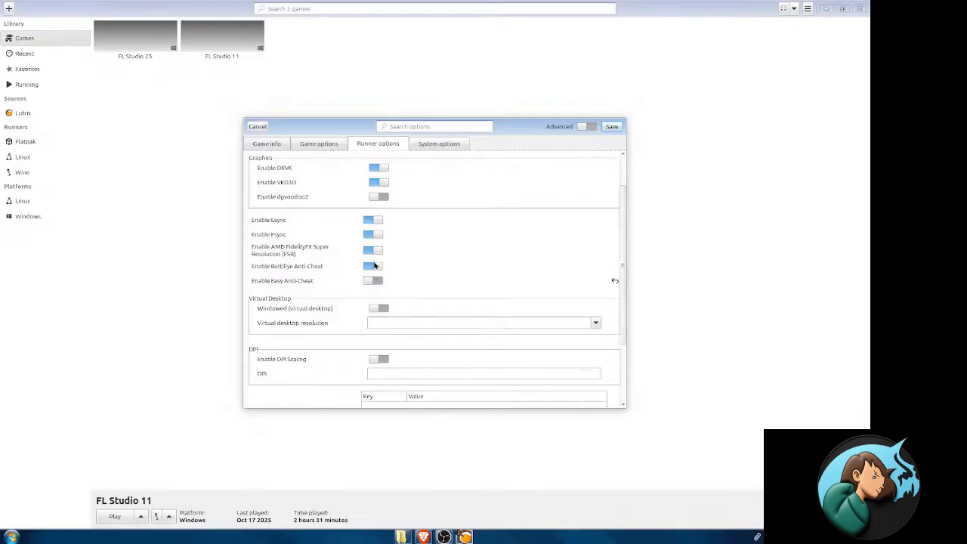
left_click(374, 266)
scroll(521, 255, "down", 2)
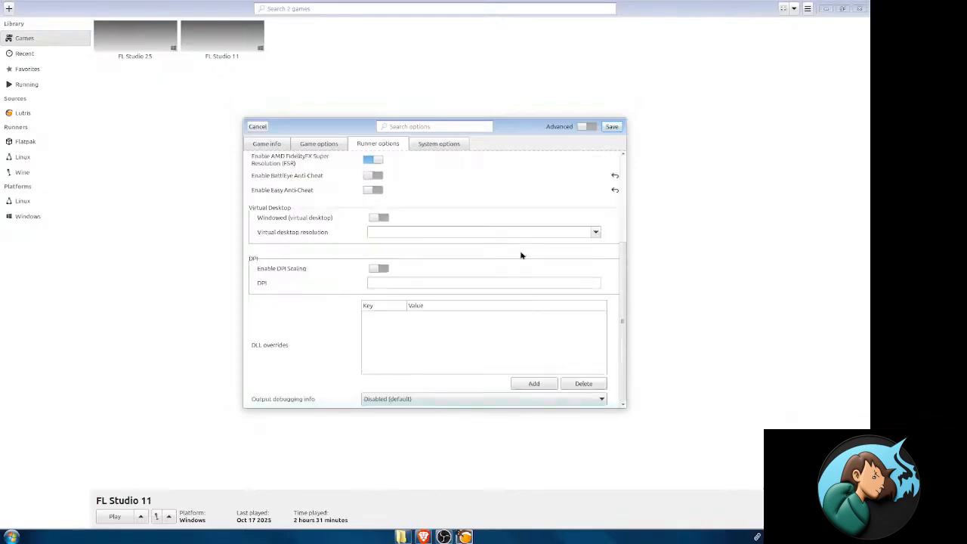
scroll(521, 255, "up", 4)
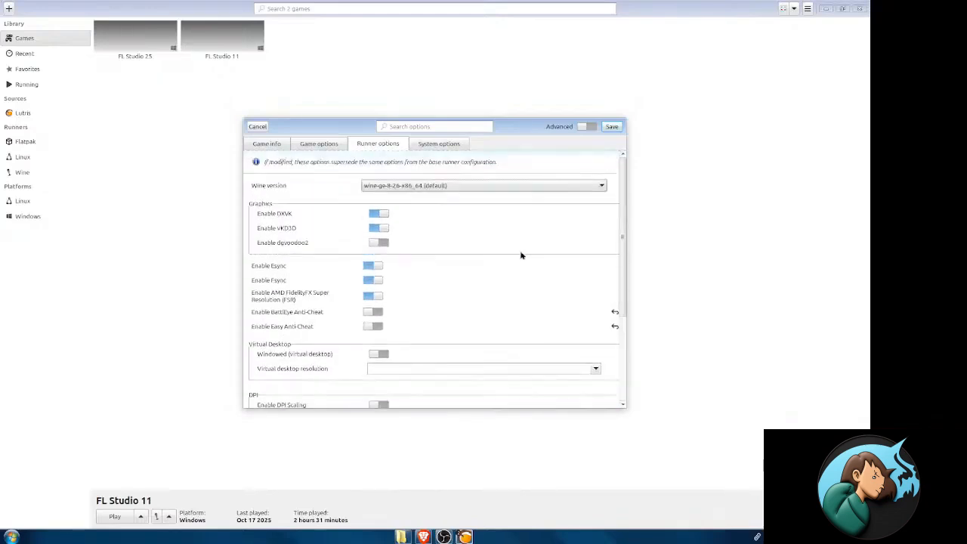
- Review the system options, save the new FL Studio 11 entry and select the first FL Studio 11 game in the library
left_click(447, 143)
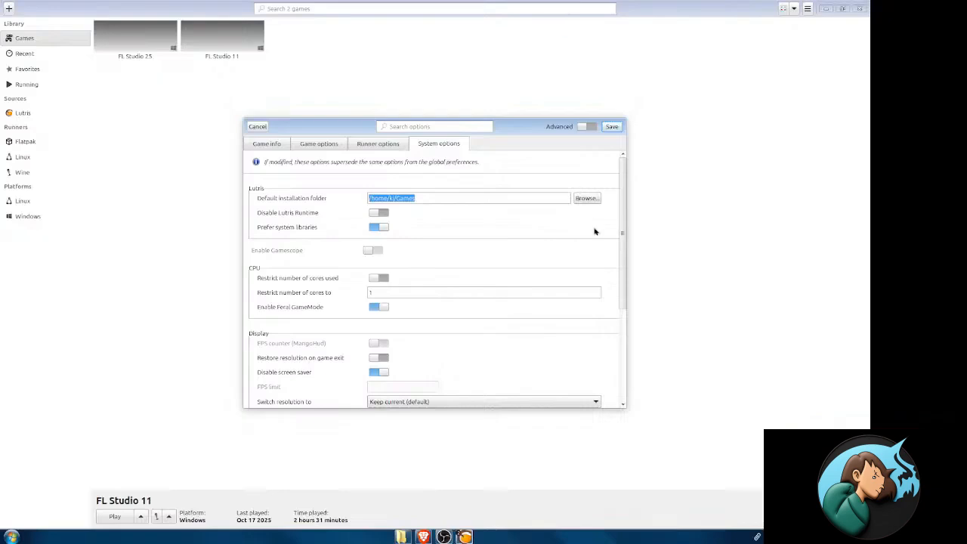
left_click(609, 127)
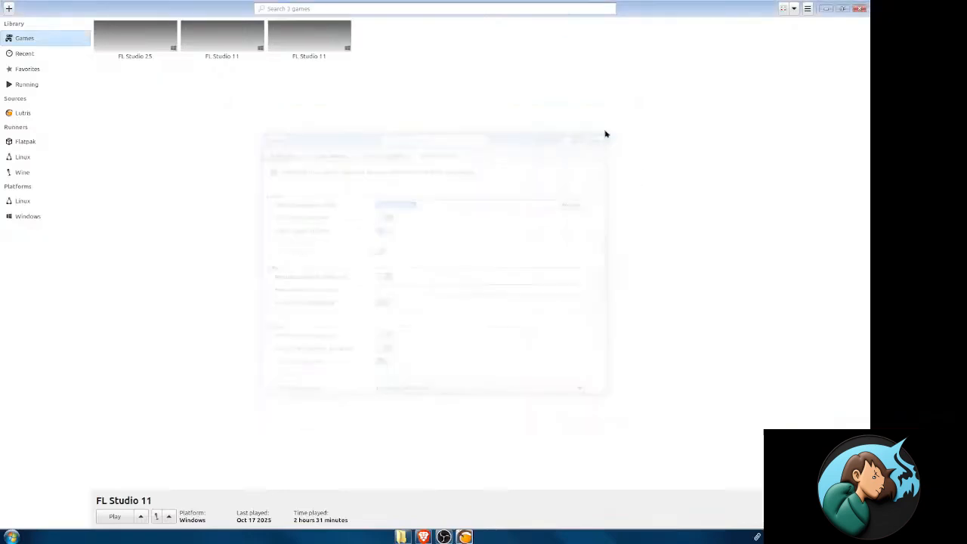
left_click(234, 45)
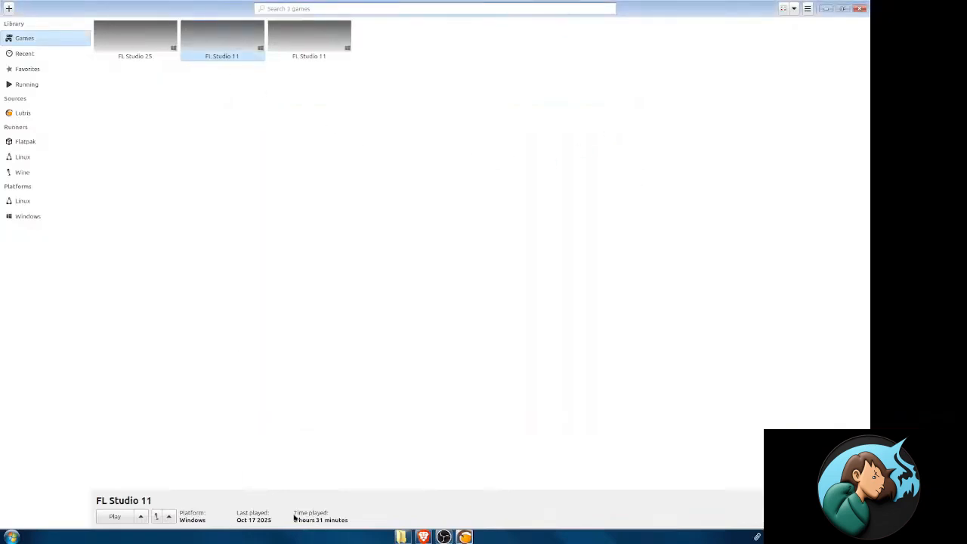
- Run the newly added FL Studio 11 entry to start its setup wizard, and quit the setup
left_click(306, 47)
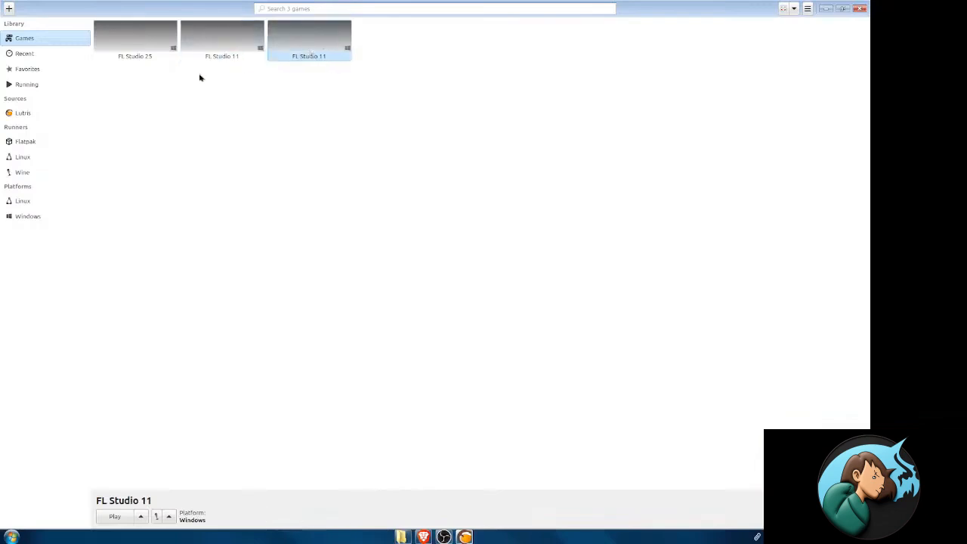
left_click(248, 47)
left_click(296, 56)
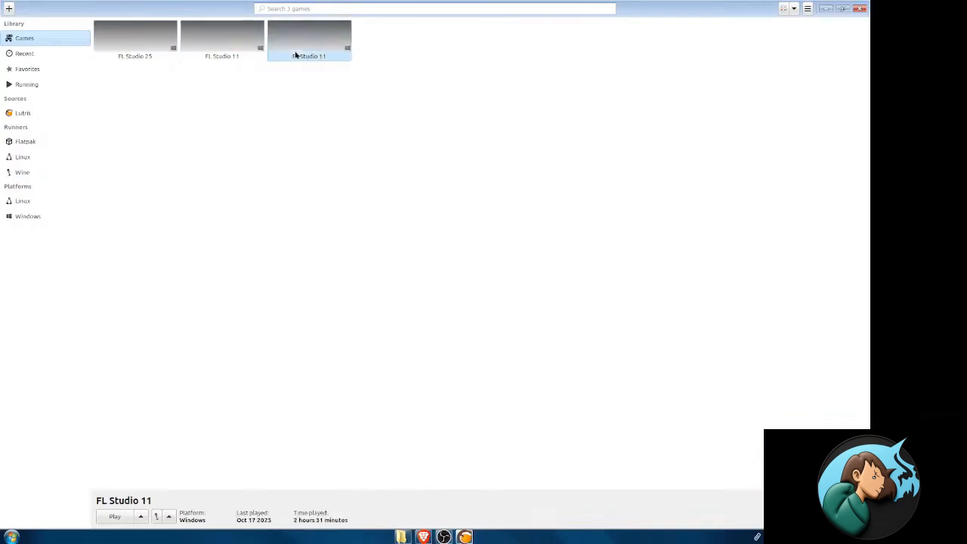
left_click(236, 54)
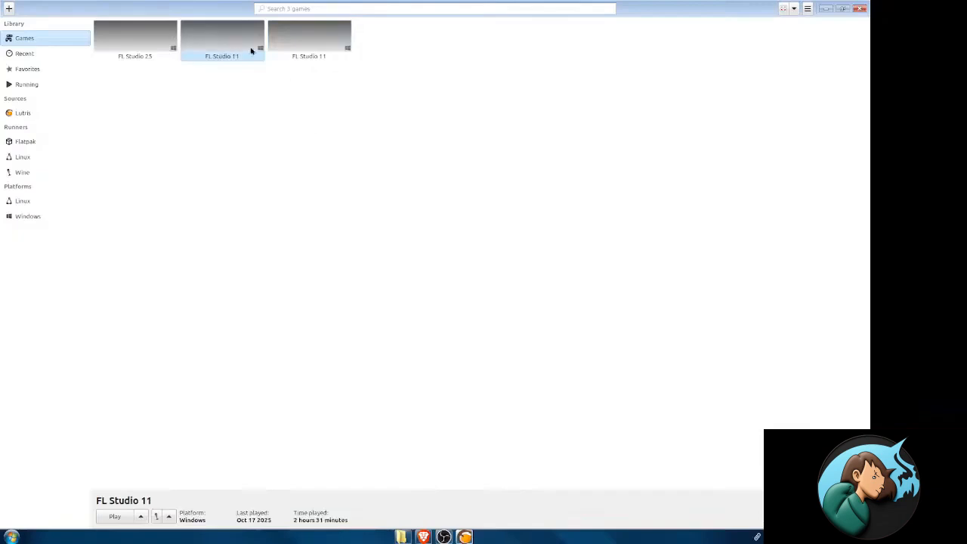
left_click(290, 46)
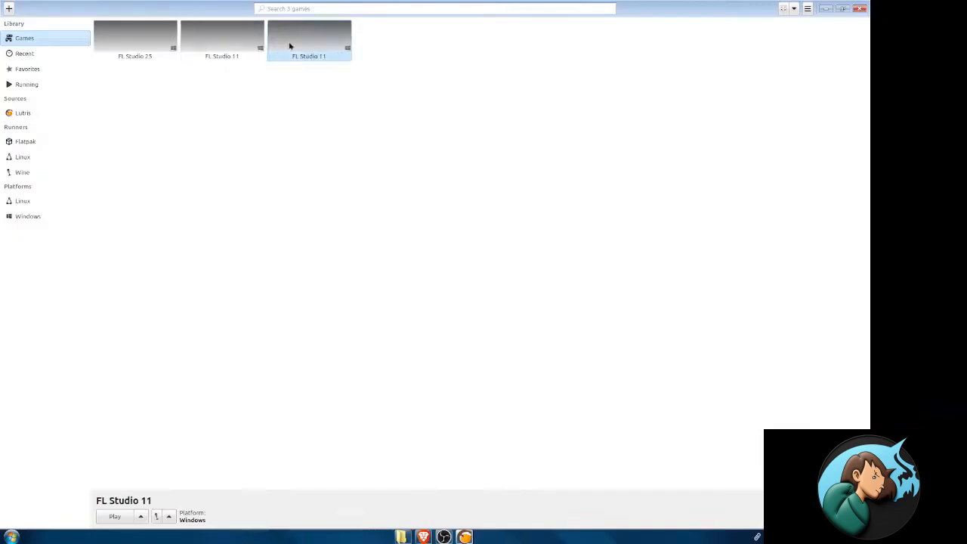
left_click(113, 516)
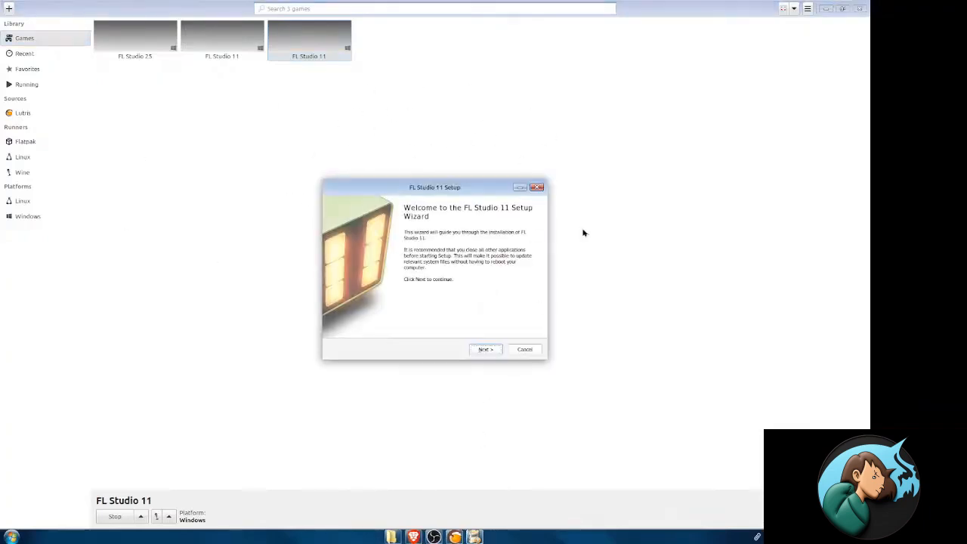
left_click(537, 187)
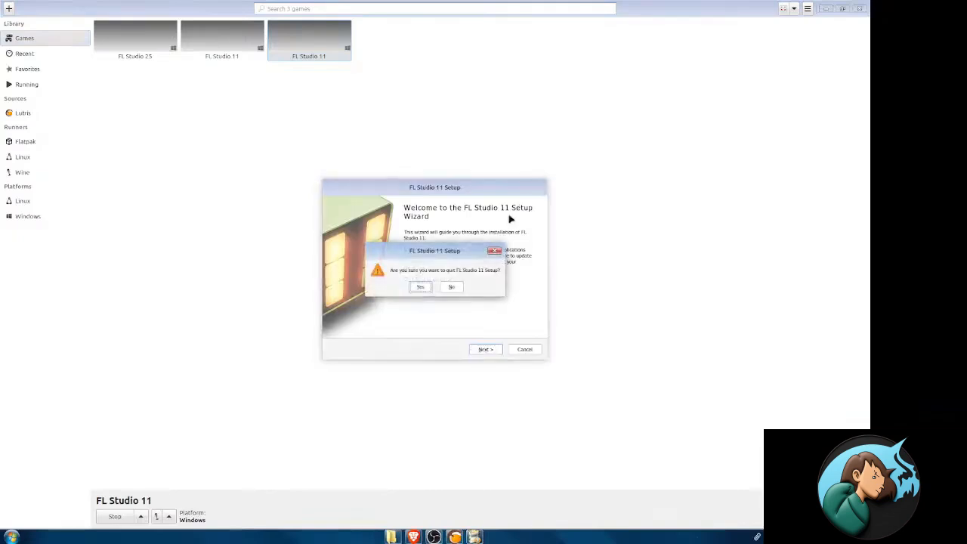
left_click(421, 288)
- Open the configuration of the newly added FL Studio 11 entry, check its runner options and show its game options
right_click(301, 54)
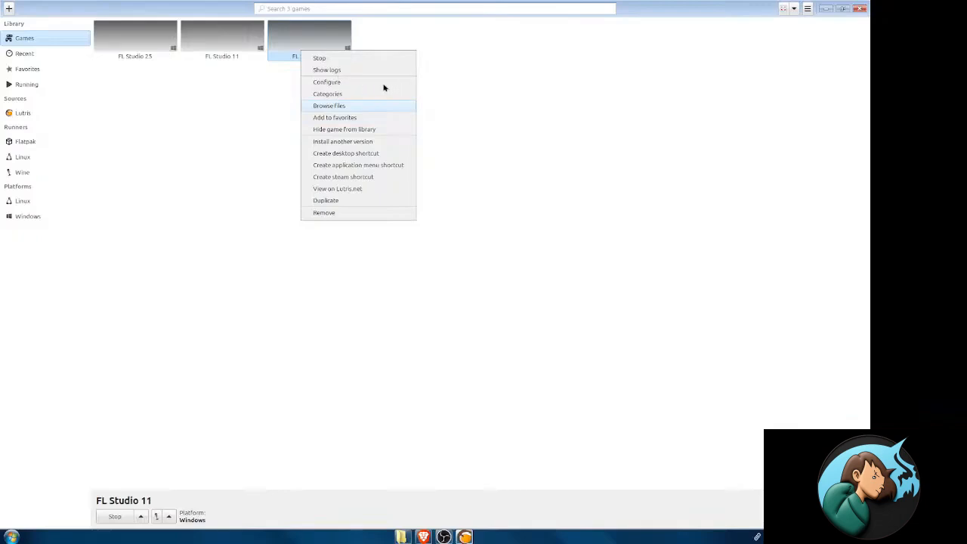
left_click(330, 106)
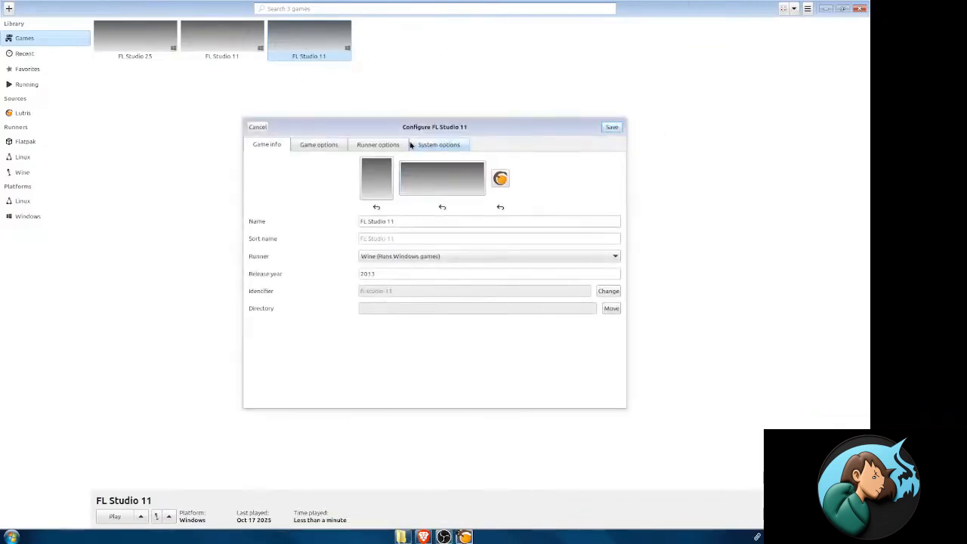
left_click(376, 145)
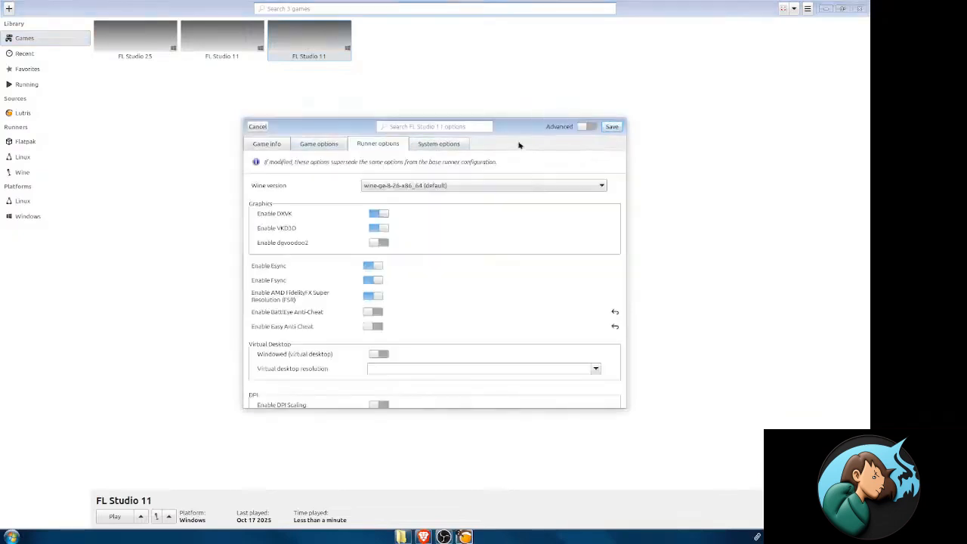
left_click(316, 143)
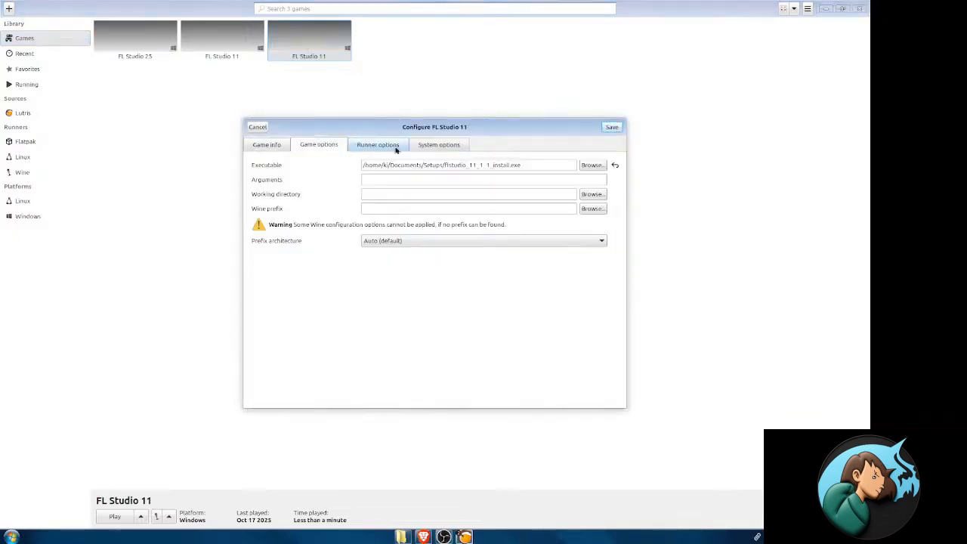
- Browse for a new executable in .wine/drive_c/Program Files/Image-Line/FL Studio 11 within the home folder
left_click(592, 164)
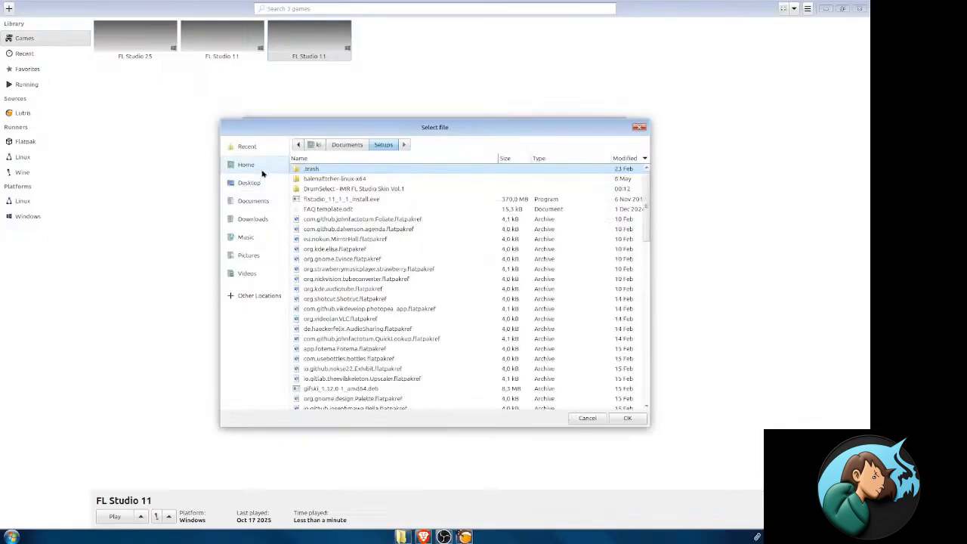
left_click(262, 173)
type(".wine")
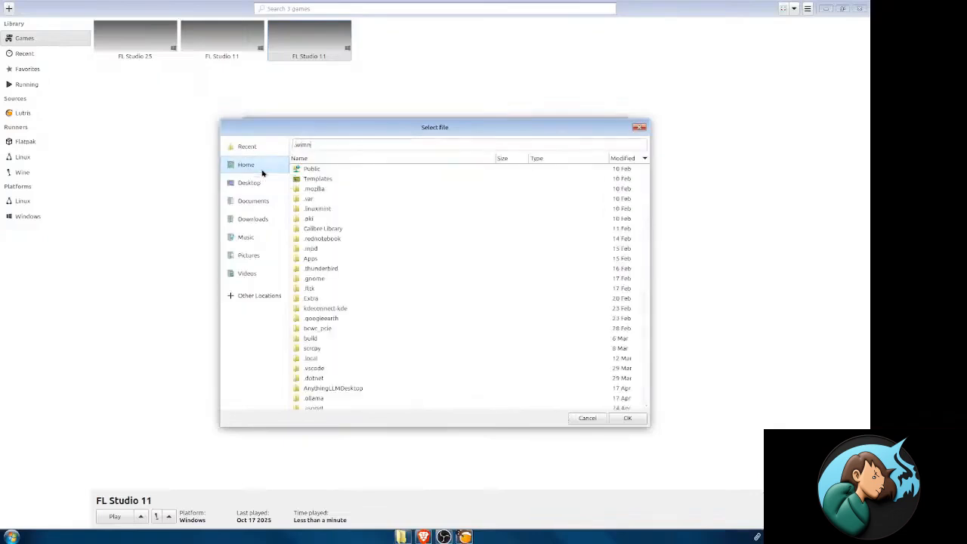
type("/")
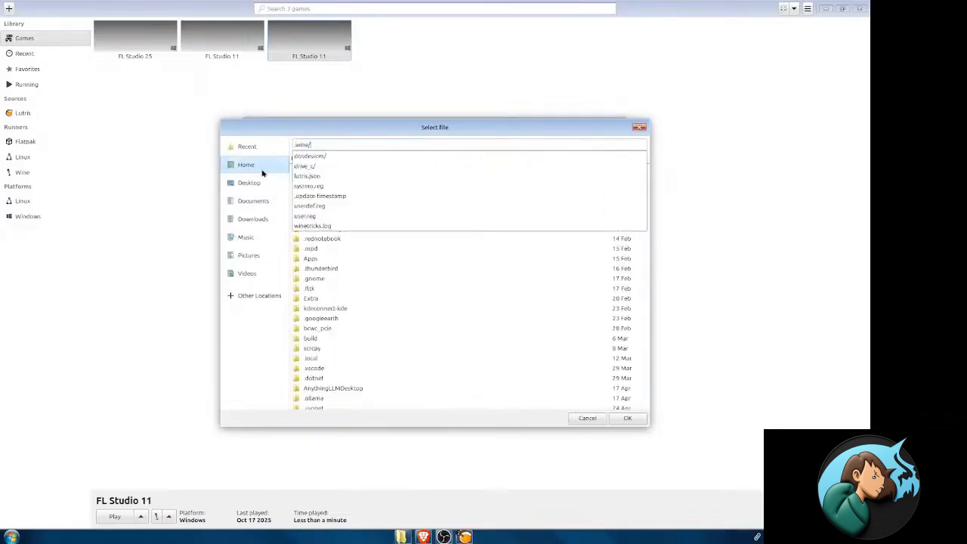
key("Down")
key("Down")
key("Return")
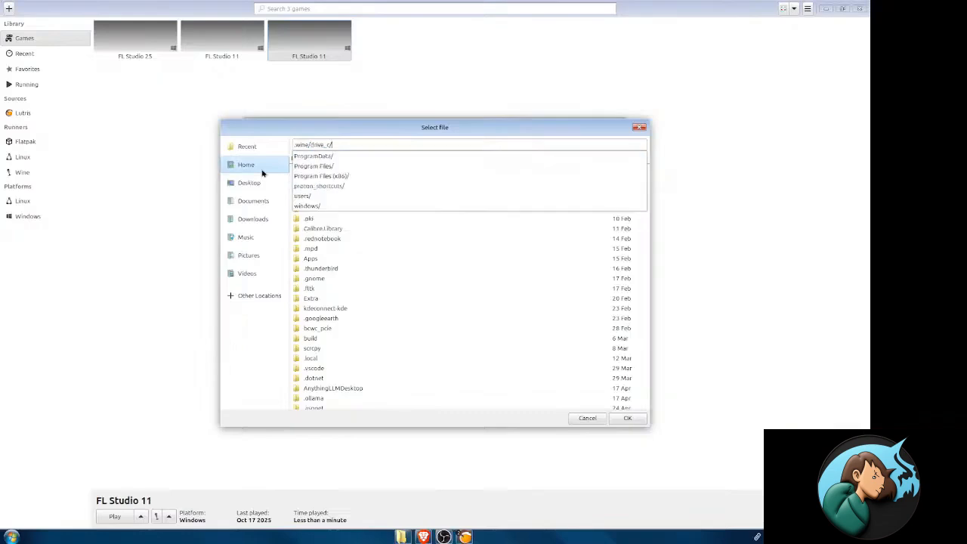
key("Down")
key("Down")
key("Return")
key("Down")
key("Down")
key("Down")
key("Down")
key("Down")
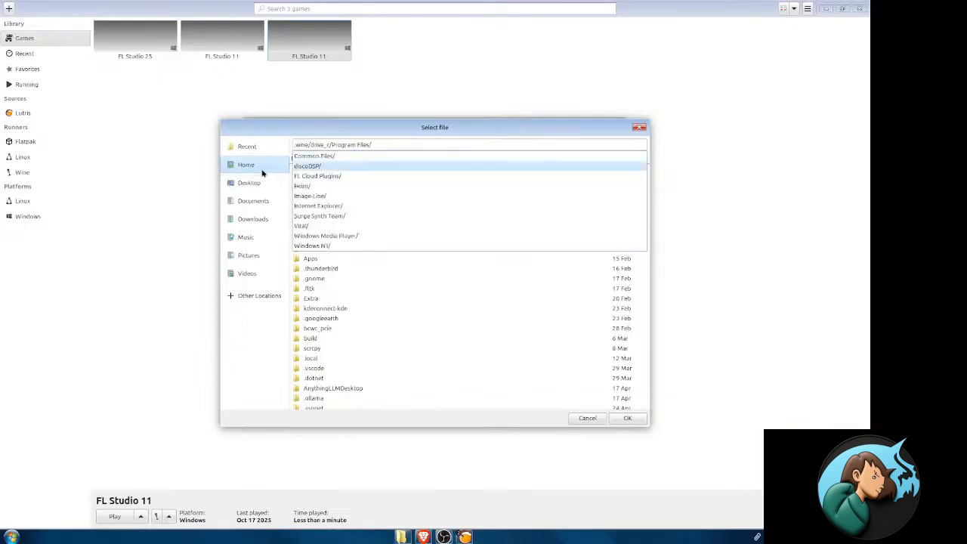
key("Return")
key("Down")
key("Down")
key("Return")
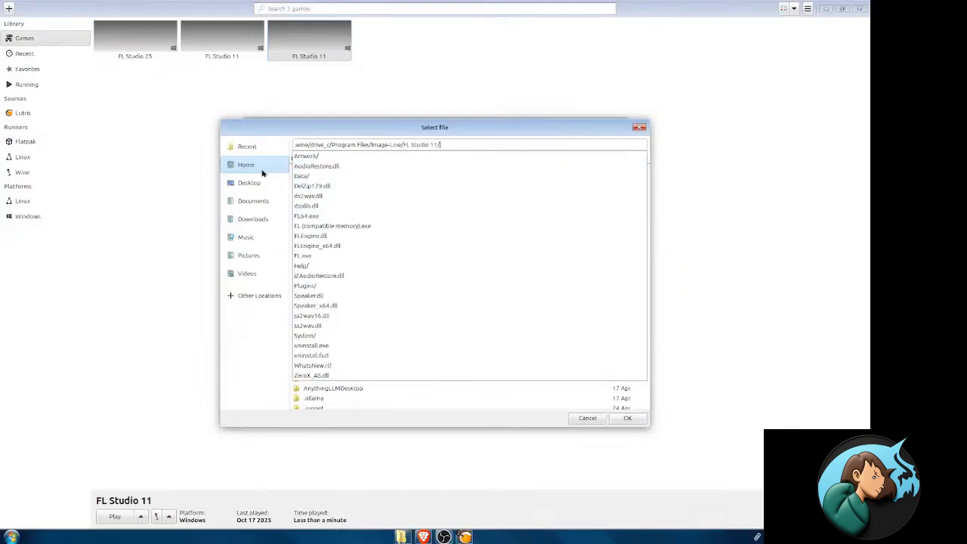
- Choose FL64.exe from the FL Studio 11 folder as the game's executable and save the configuration
key("Down")
key("Down")
key("Down")
key("Down")
key("Down")
key("Down")
key("Down")
key("Down")
key("Down")
key("Down")
key("Down")
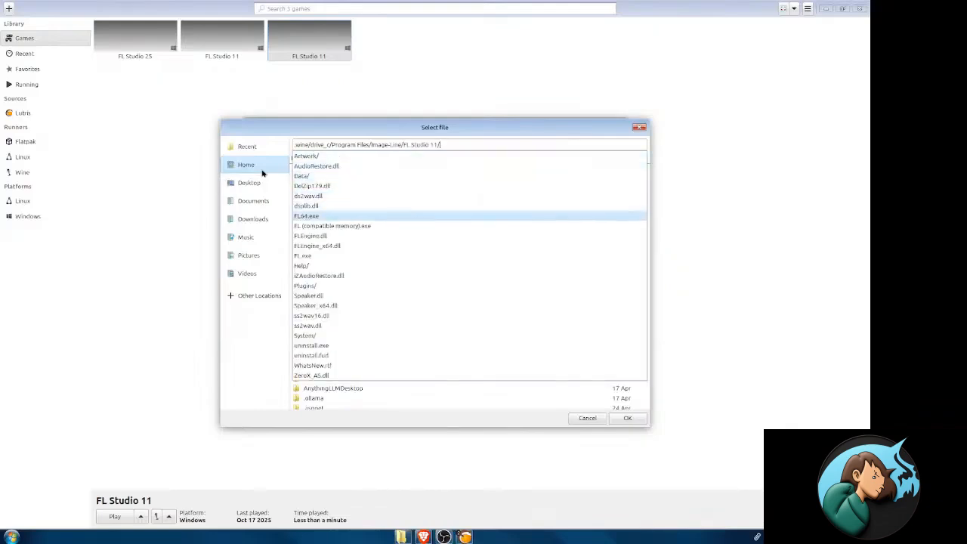
key("Up")
key("Up")
key("Up")
key("Up")
key("Down")
key("Down")
key("Down")
key("Down")
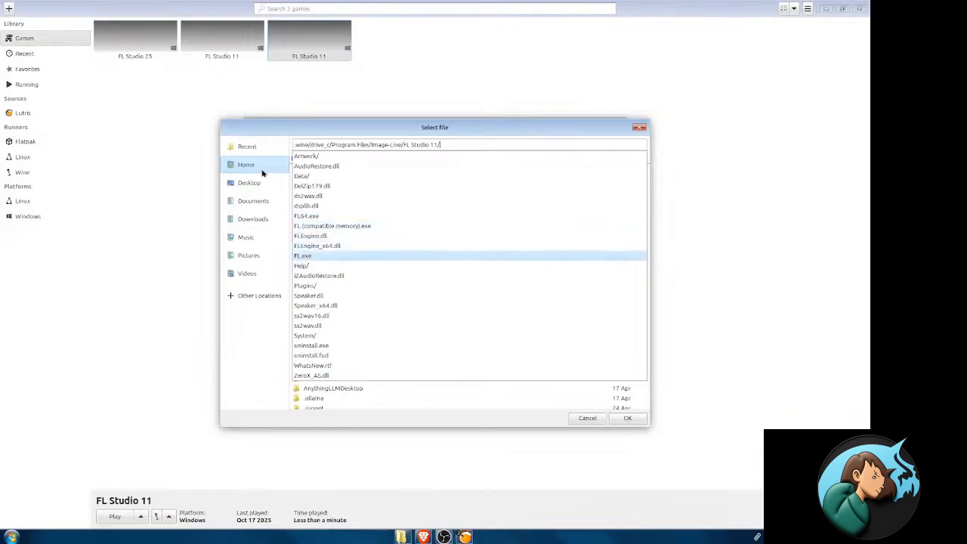
key("Up")
key("Up")
key("Up")
key("Up")
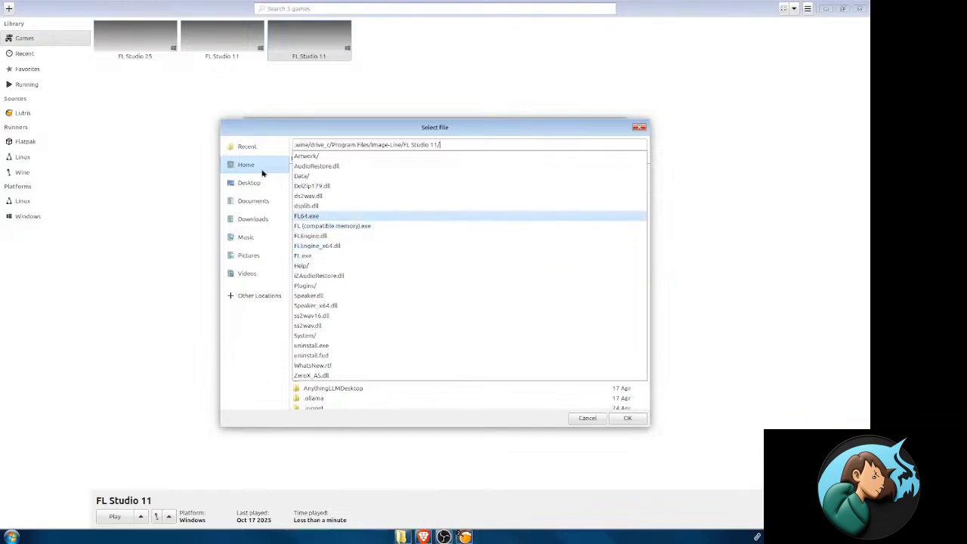
left_click(327, 218)
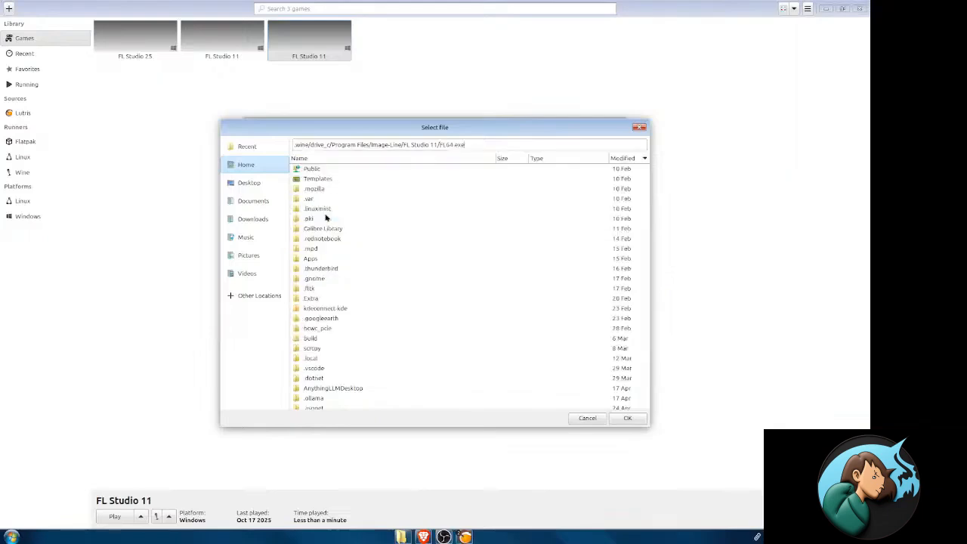
left_click(628, 418)
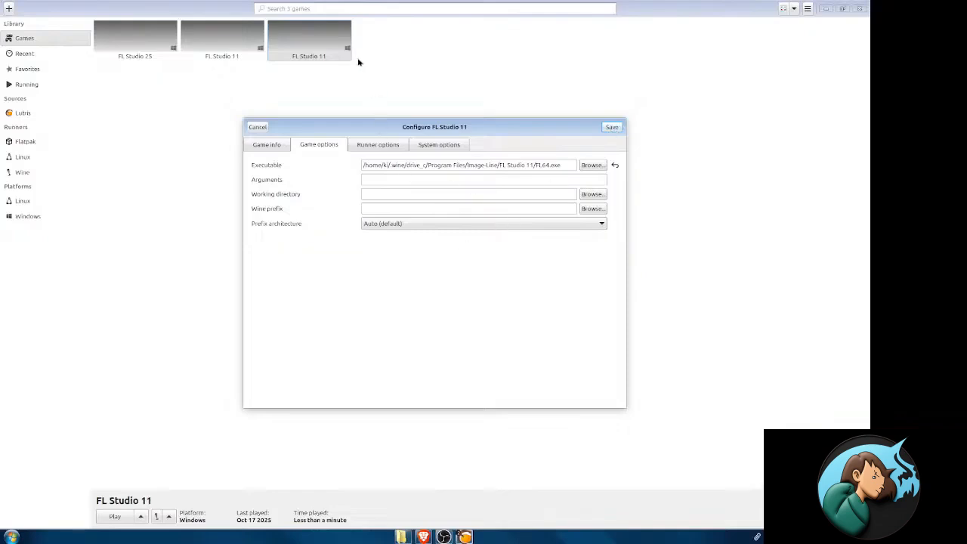
left_click(611, 129)
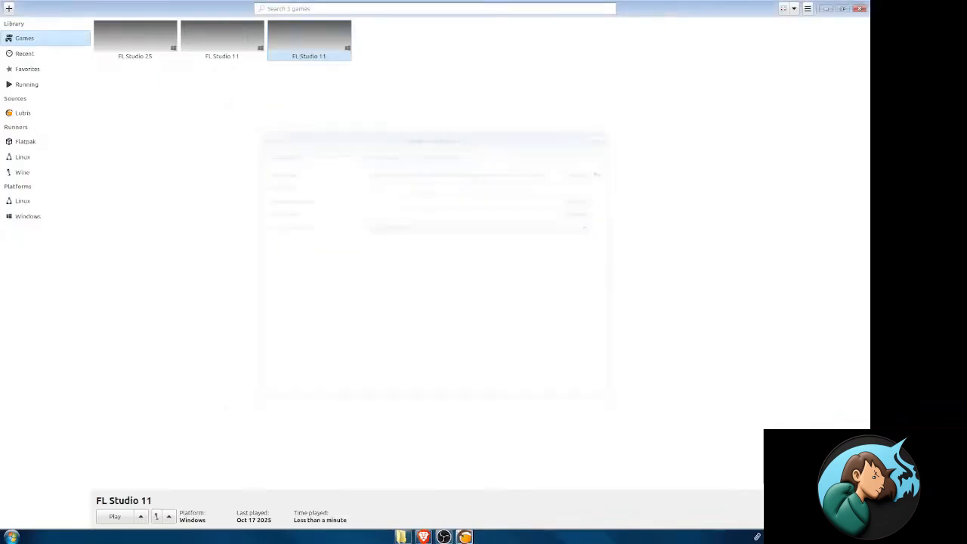
- Select the reconfigured FL Studio 11 entry in the library and launch it
left_click(223, 56)
left_click(334, 50)
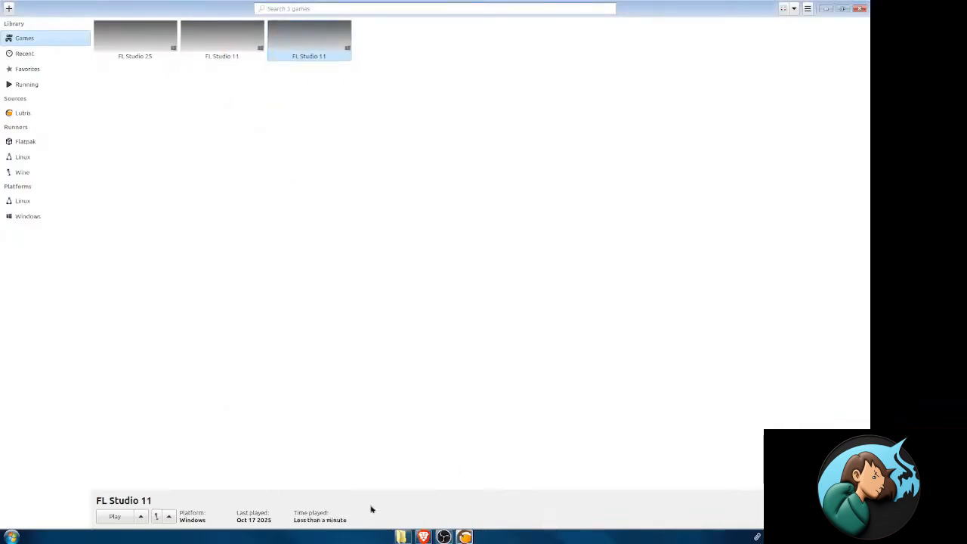
right_click(336, 50)
left_click(366, 55)
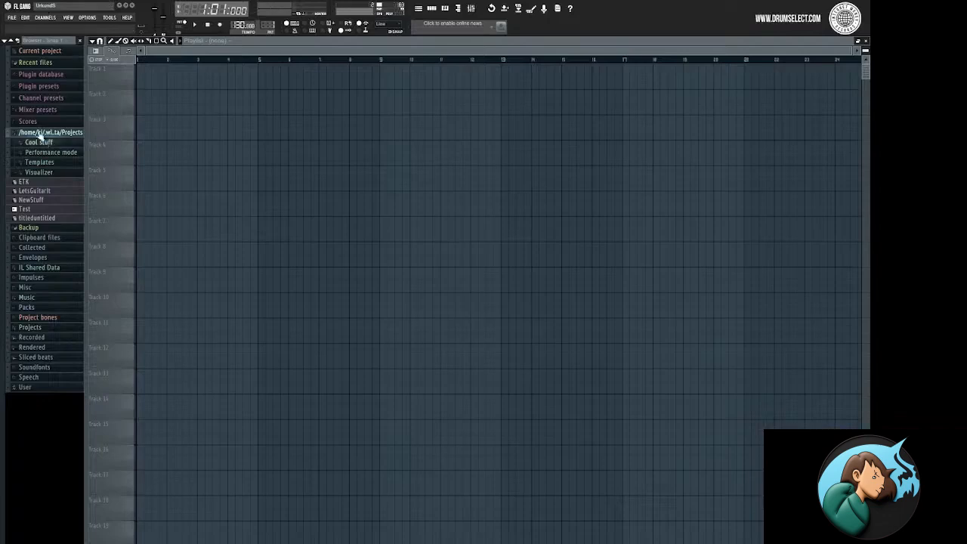
- Collapse FL Studio's browser folders, look through the channel list and the general and file settings, and close FL Studio
left_click(17, 40)
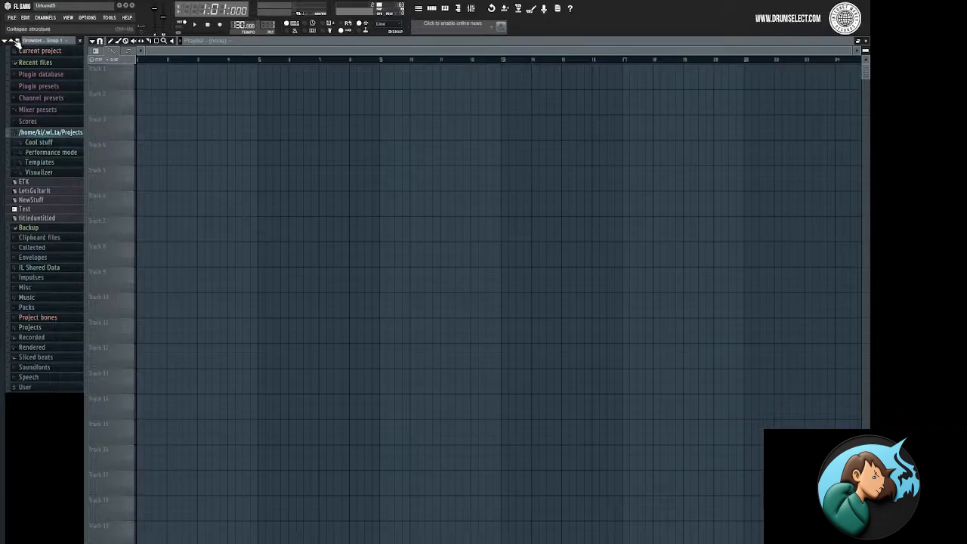
left_click(57, 18)
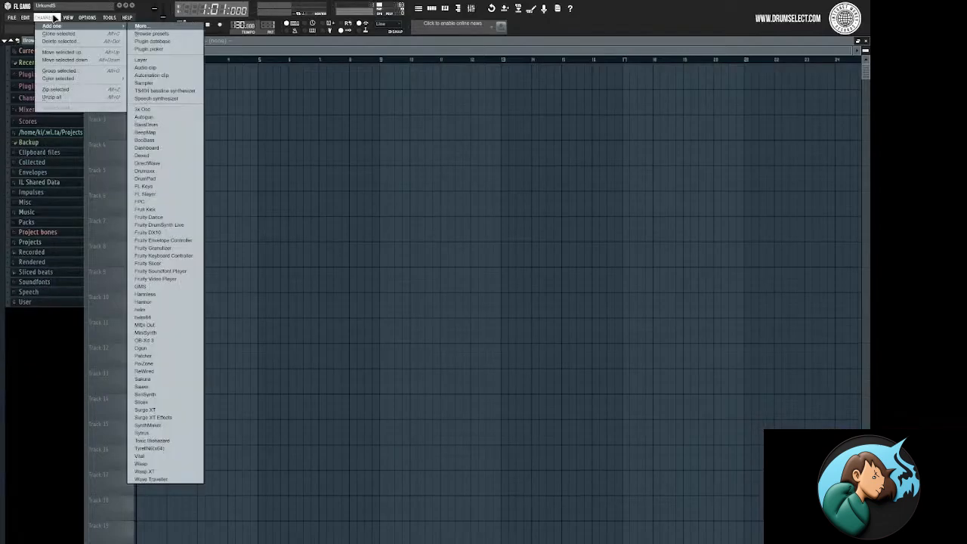
left_click(57, 18)
left_click(84, 18)
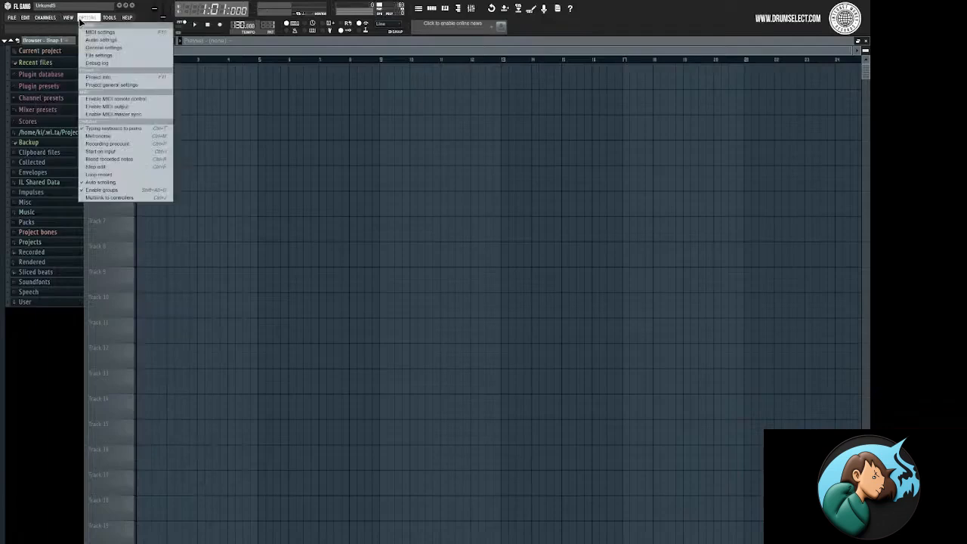
left_click(124, 47)
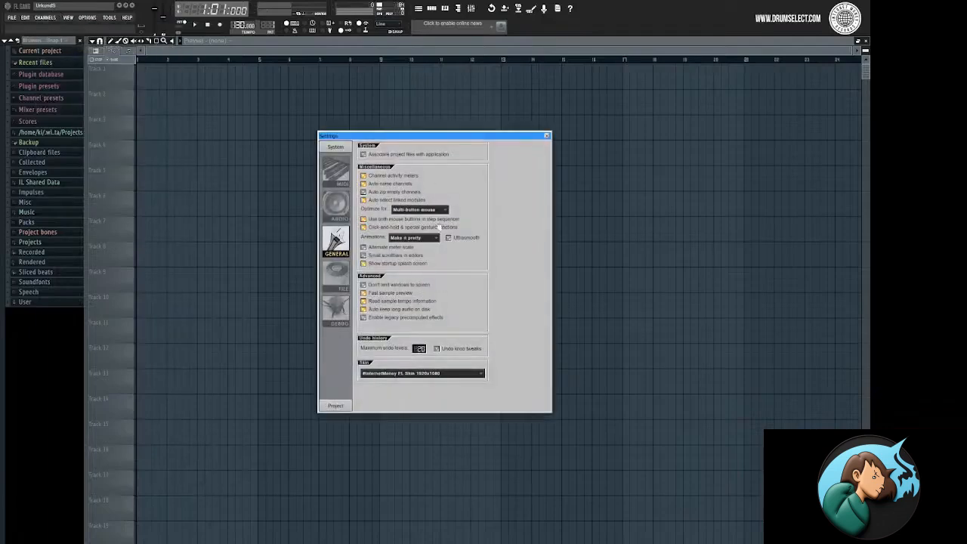
left_click(338, 283)
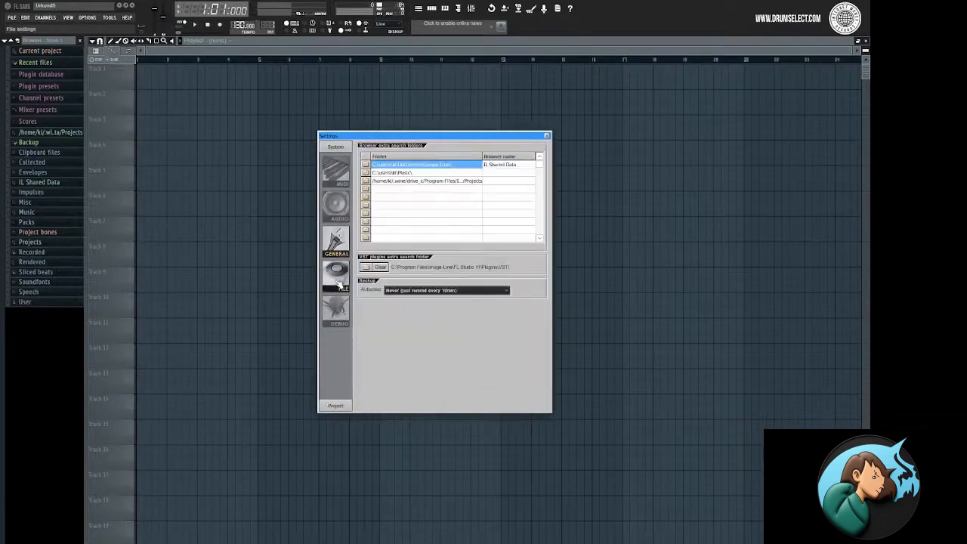
left_click(548, 137)
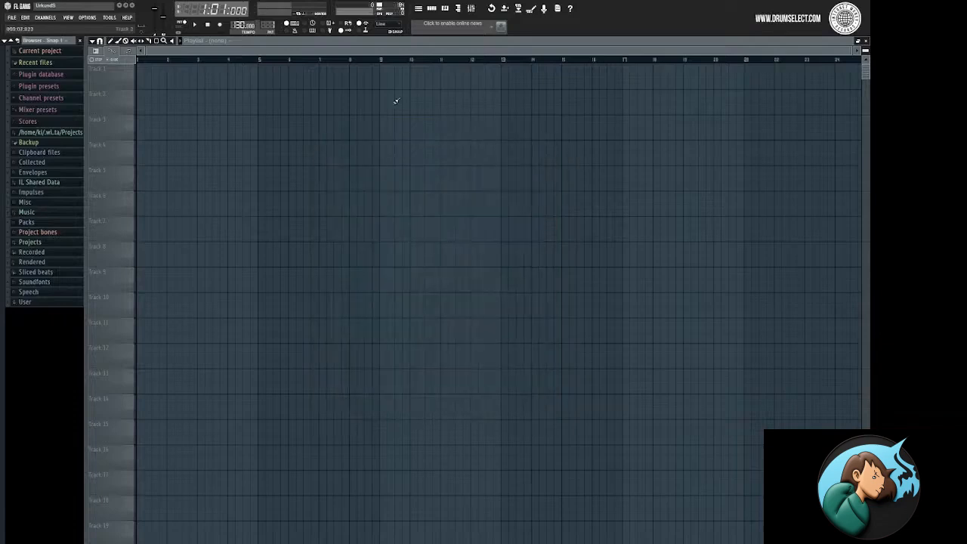
left_click(133, 8)
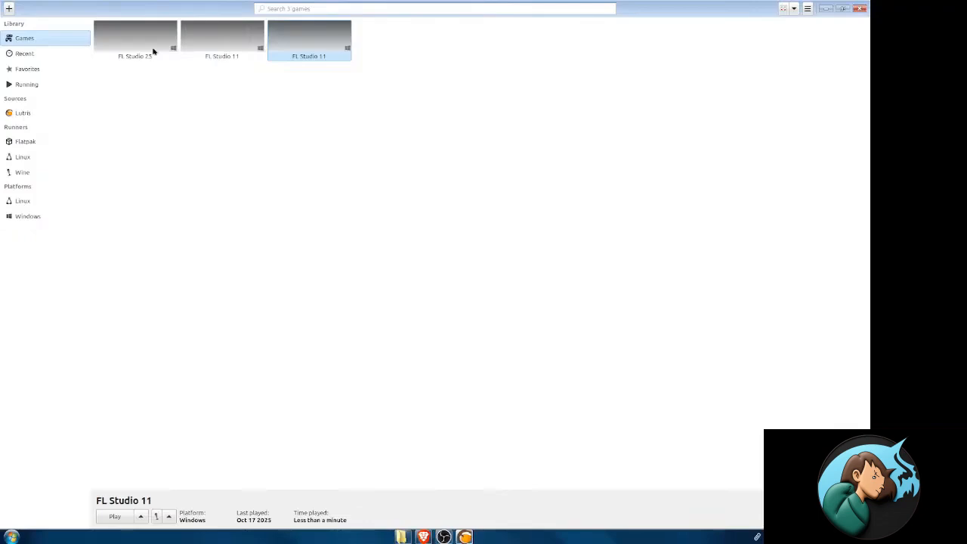
- Search Lutris.net for "fl studio" in Lutris and open the available installers for FL Studio
left_click(11, 12)
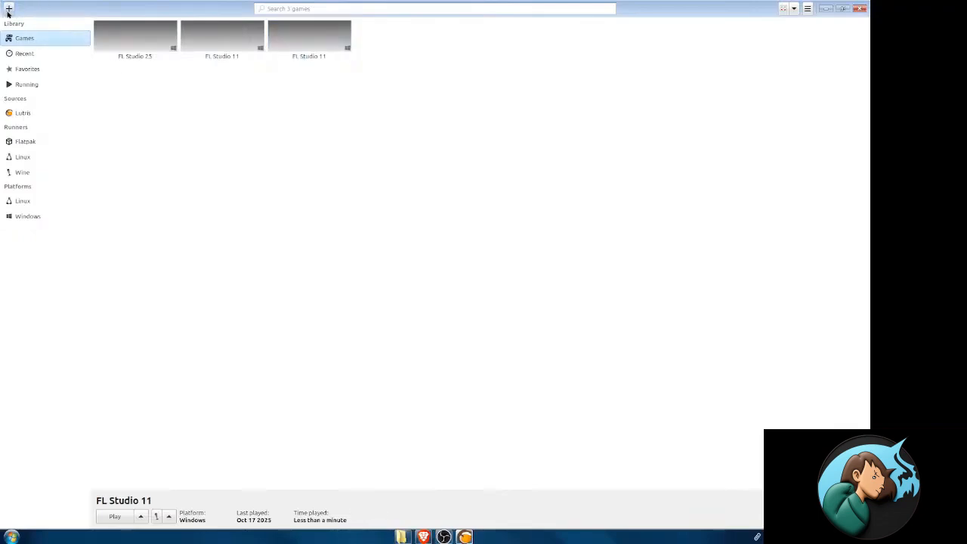
left_click(396, 198)
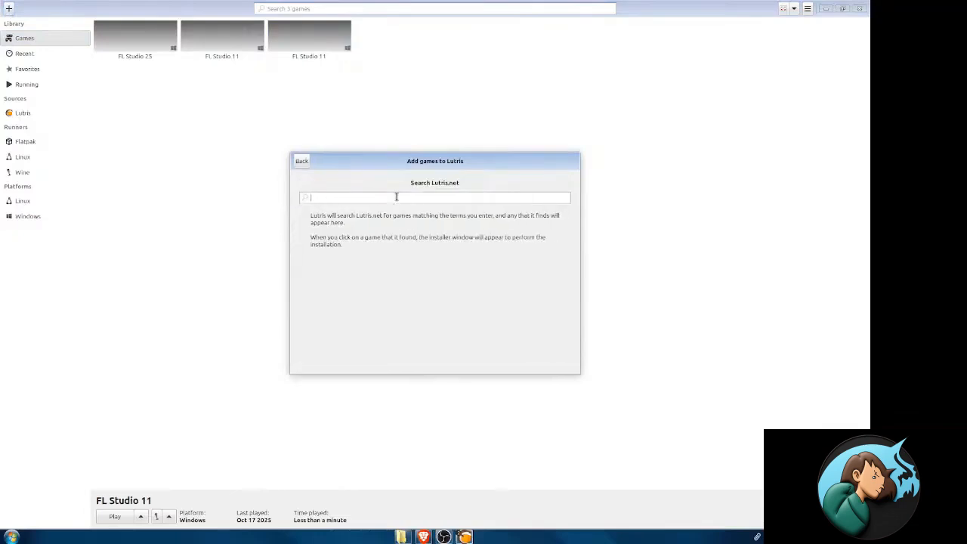
type("Fl s")
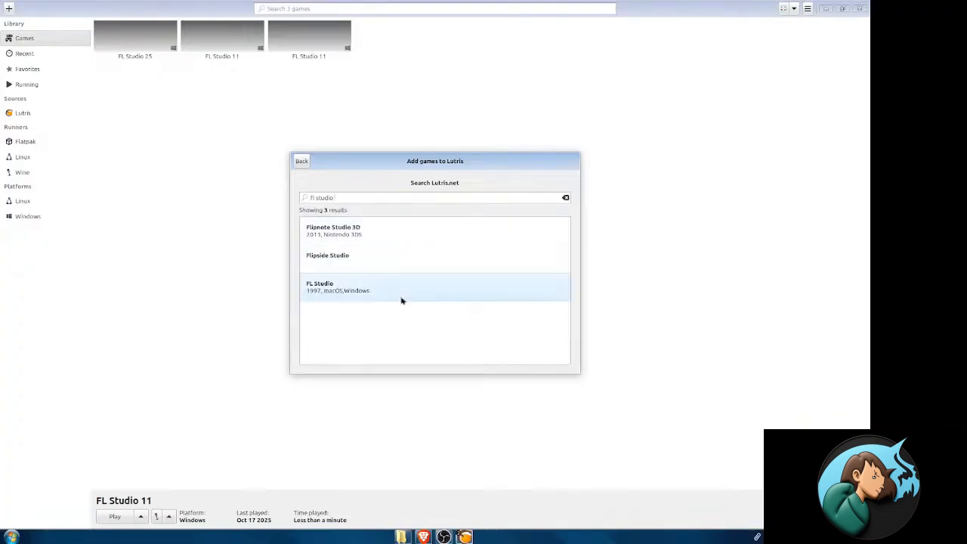
left_click(402, 301)
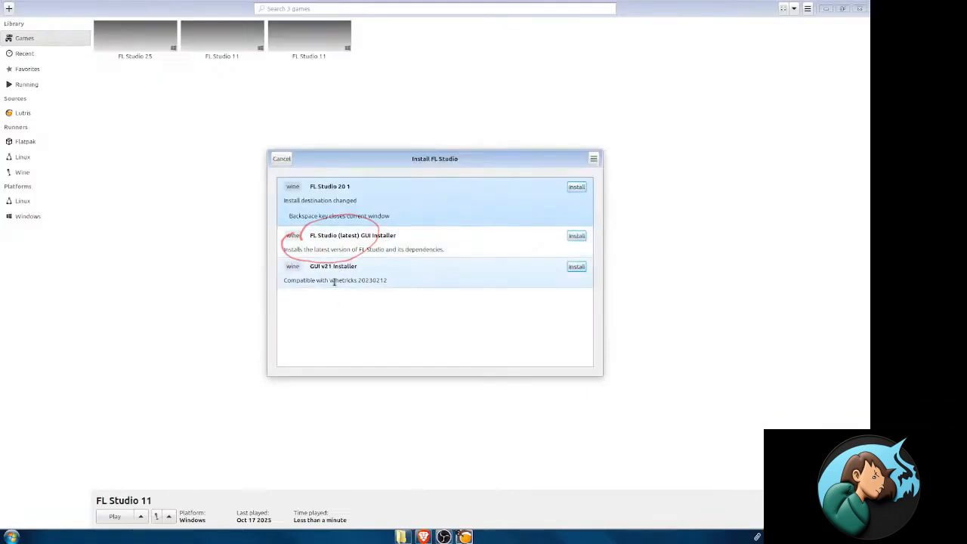
- Cancel the FL Studio installer selection and request removal of the last FL Studio 11 entry in the library
left_click(280, 158)
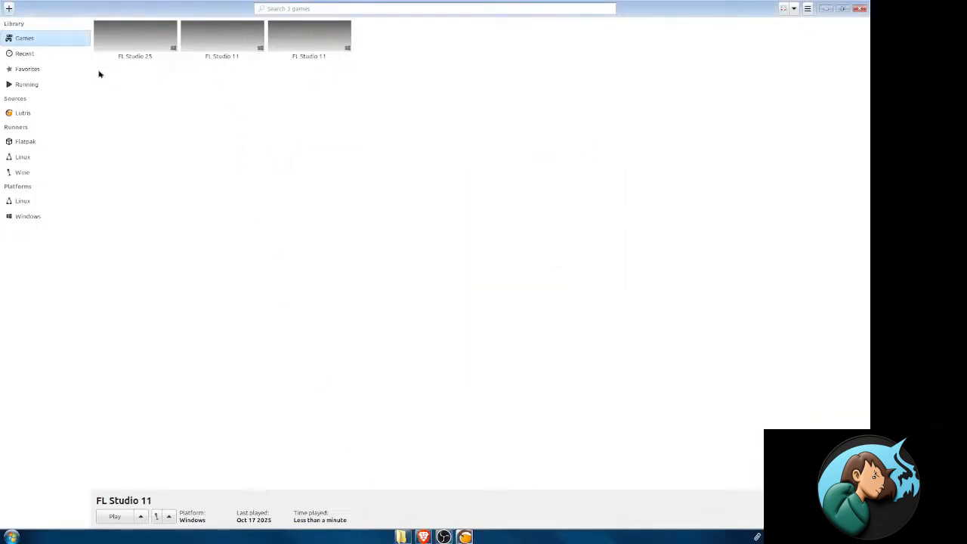
left_click(213, 45)
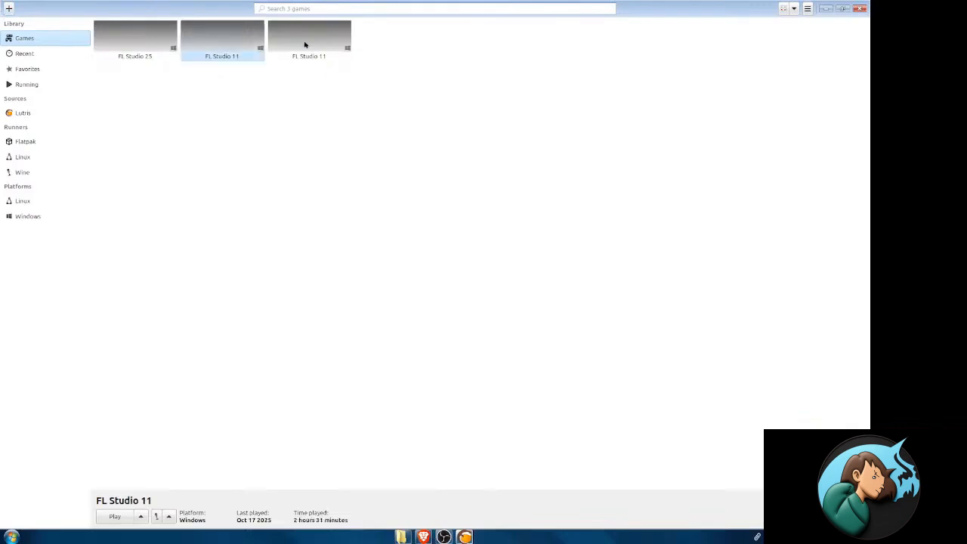
left_click(311, 43)
right_click(314, 41)
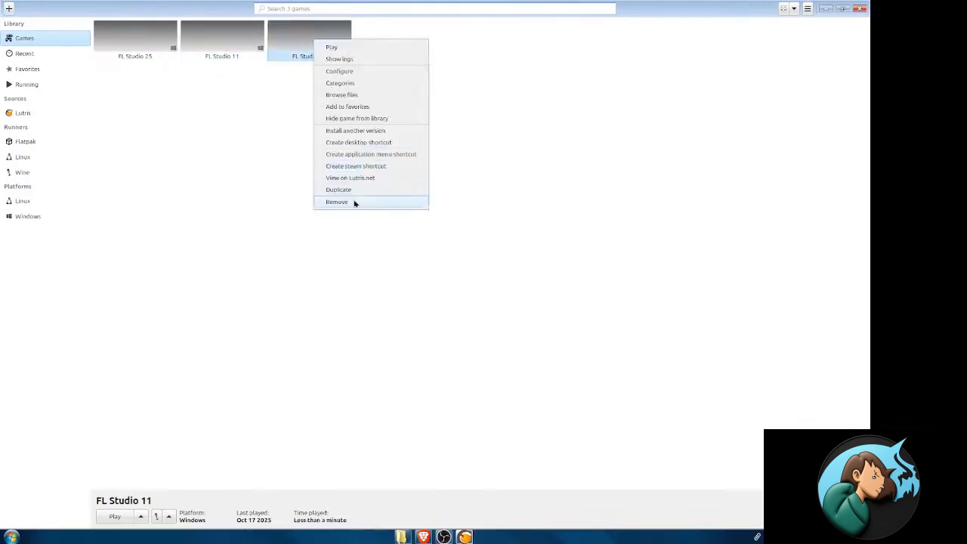
left_click(353, 202)
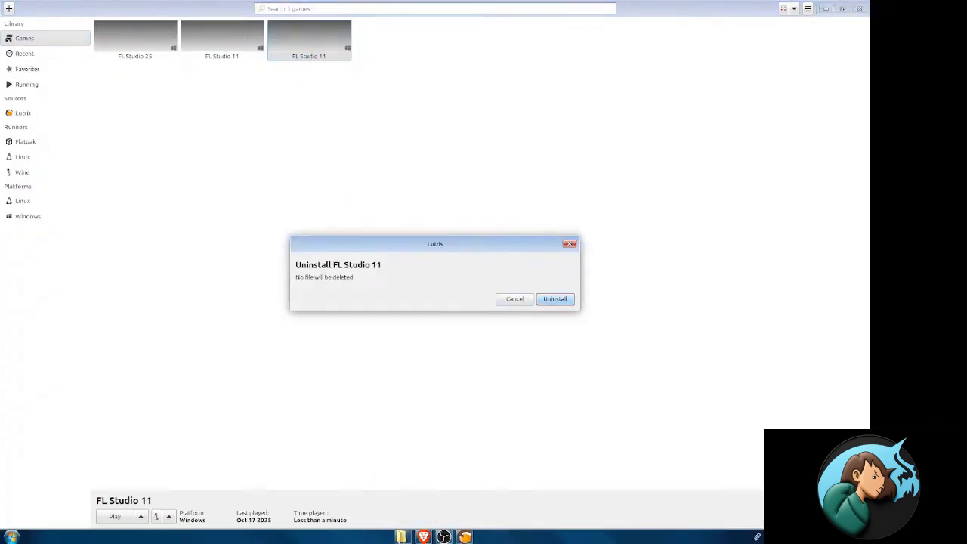
- Switch to the Brave browser, search the web for "vital vst" in a new tab and open the Vital website
mouse_move(432, 535)
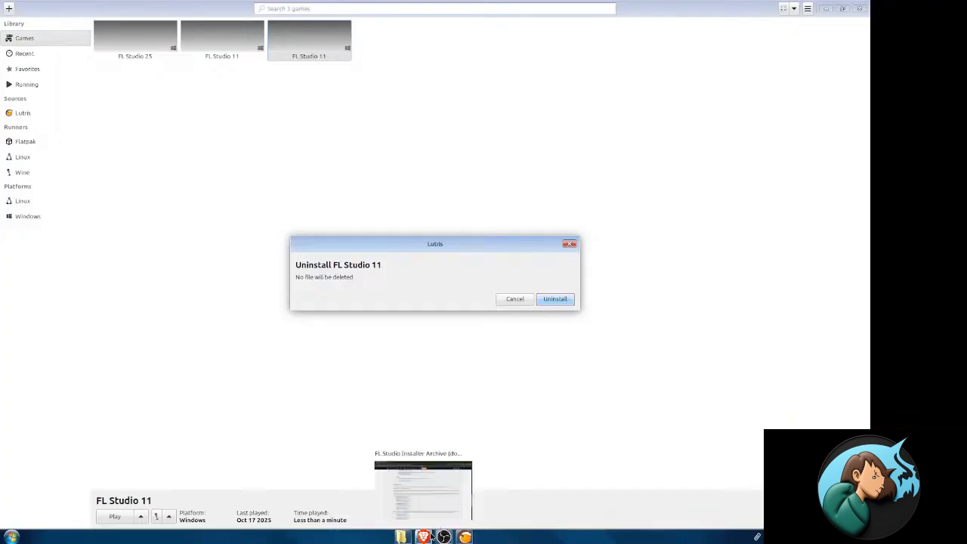
left_click(431, 537)
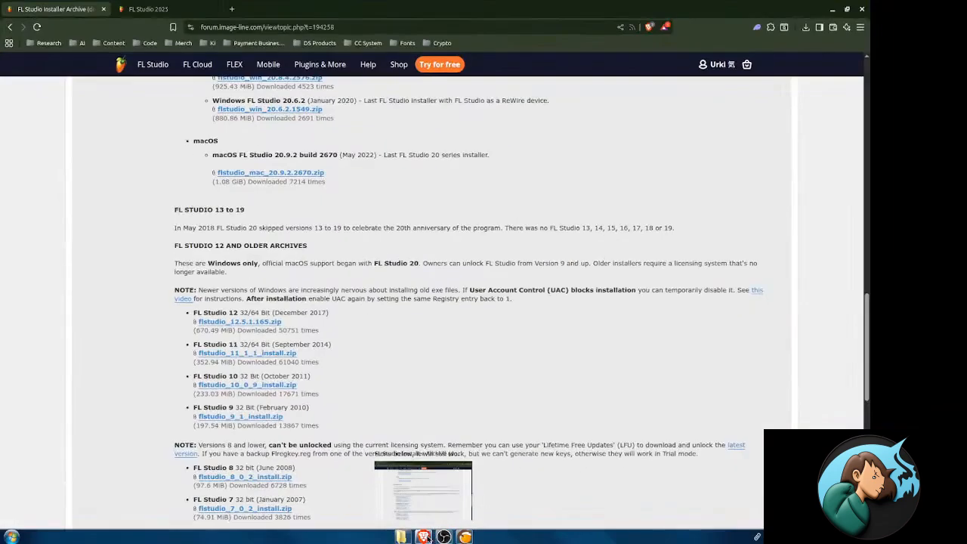
left_click(232, 8)
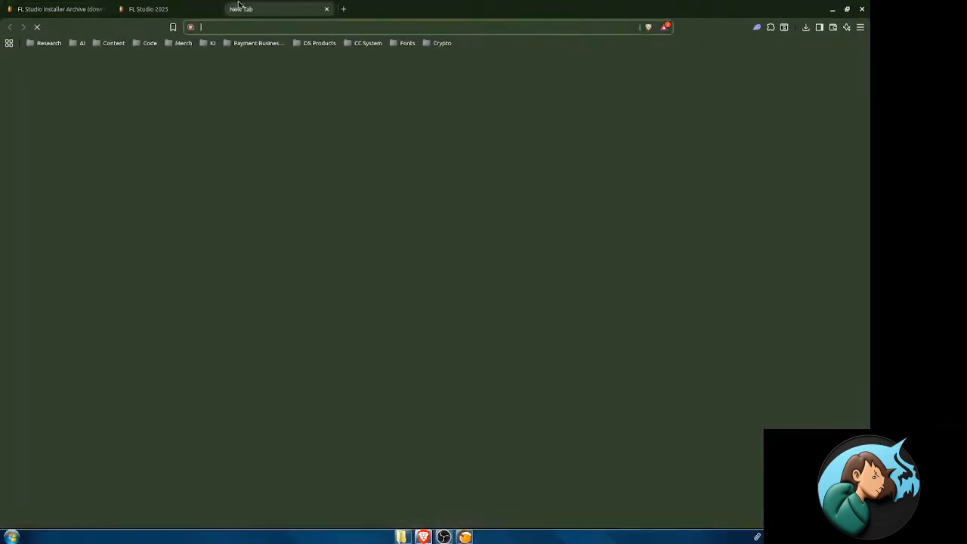
type("vital vst")
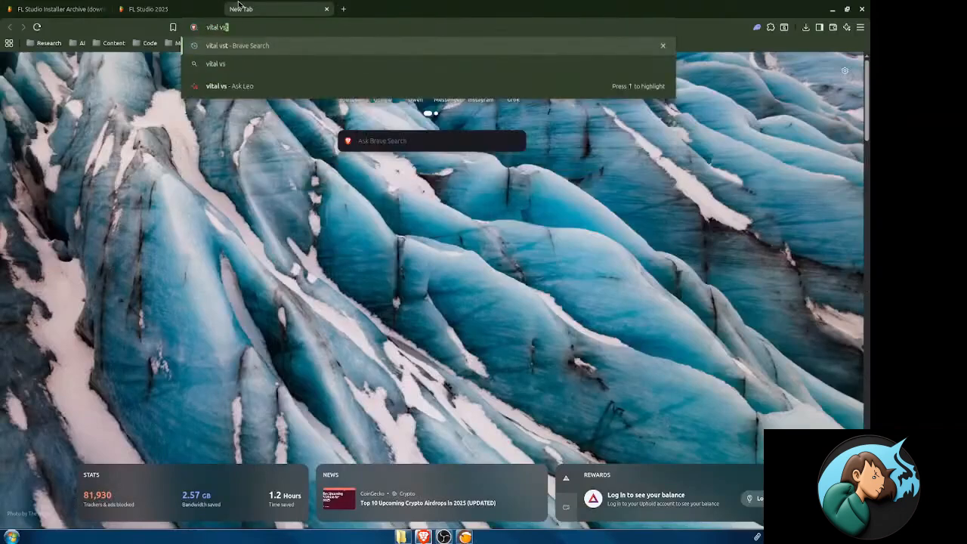
key("Return")
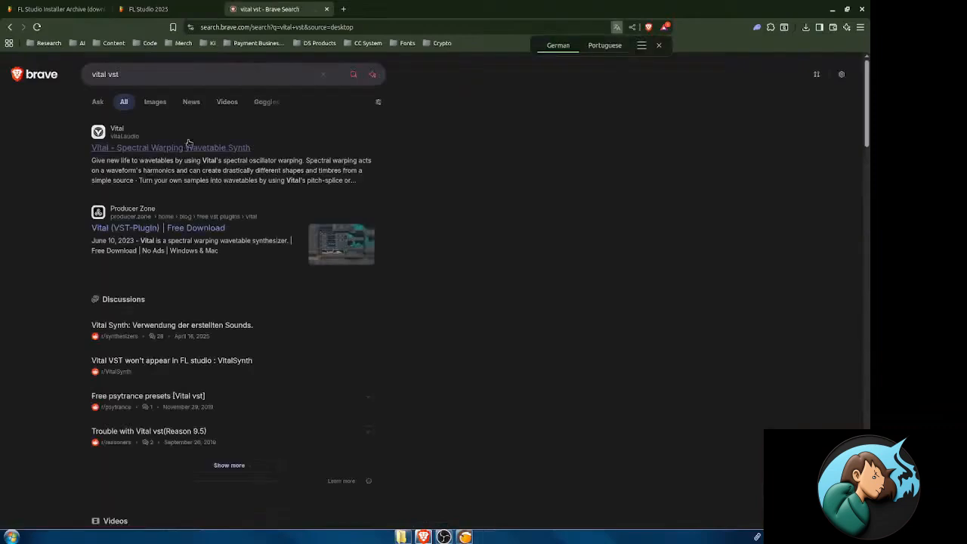
left_click(171, 151)
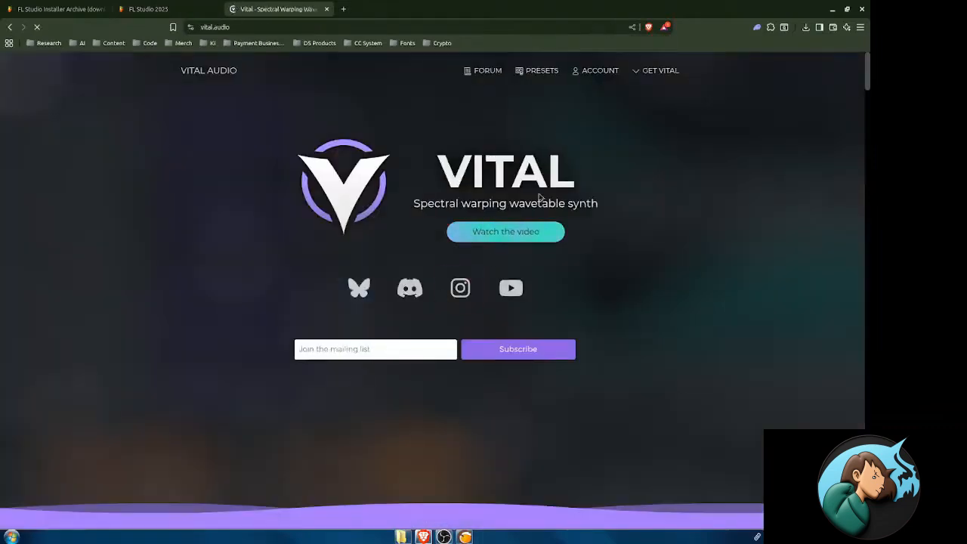
- Choose the free Vital Basic pack and submit its account form with the saved e-mail and password
left_click(650, 70)
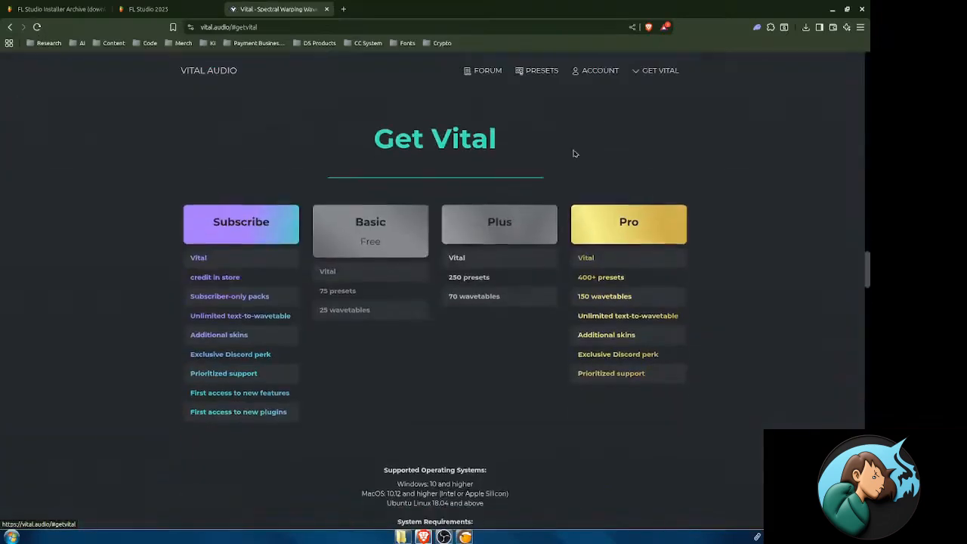
left_click(655, 229)
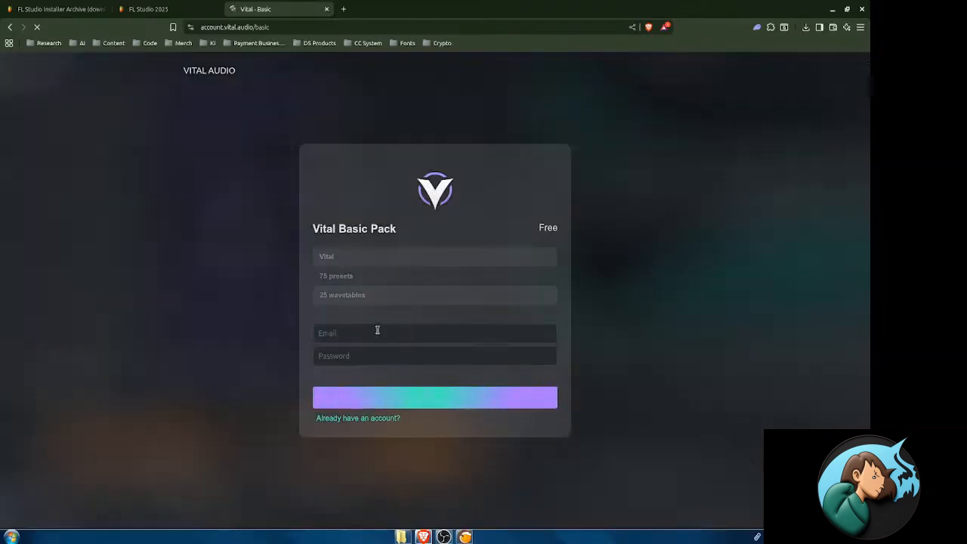
left_click(413, 329)
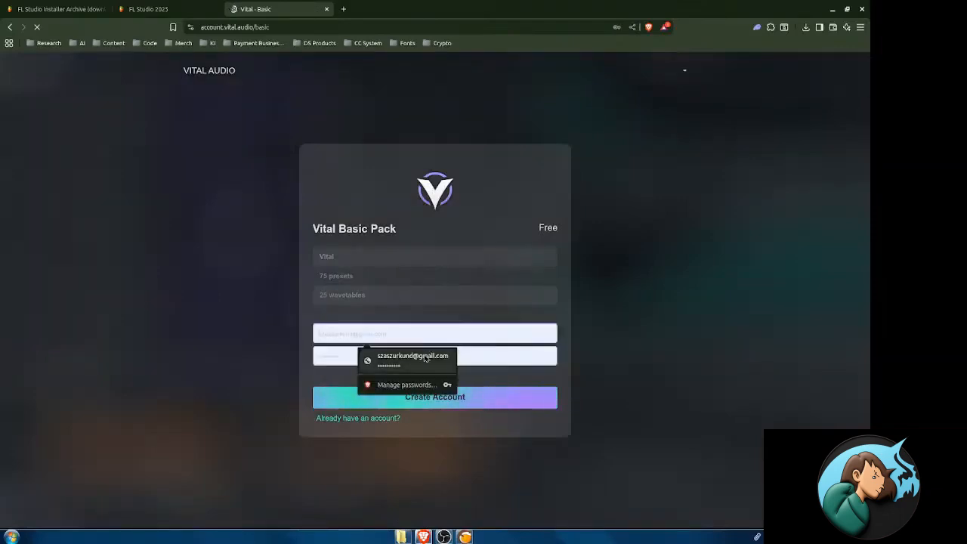
left_click(415, 360)
left_click(424, 398)
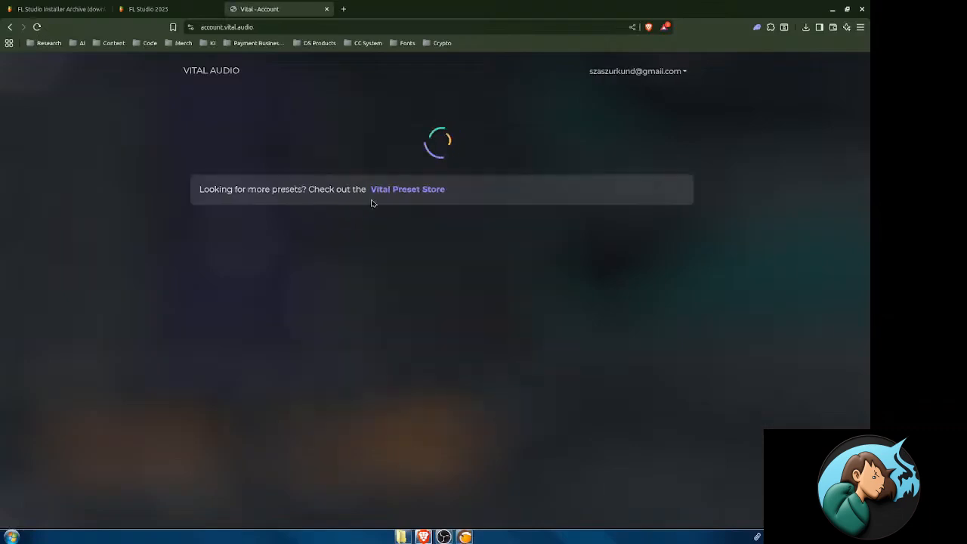
- Request the Windows (exe) download of Vital (Early access) version 1.5.5 and cancel saving it
scroll(491, 200, "down", 1)
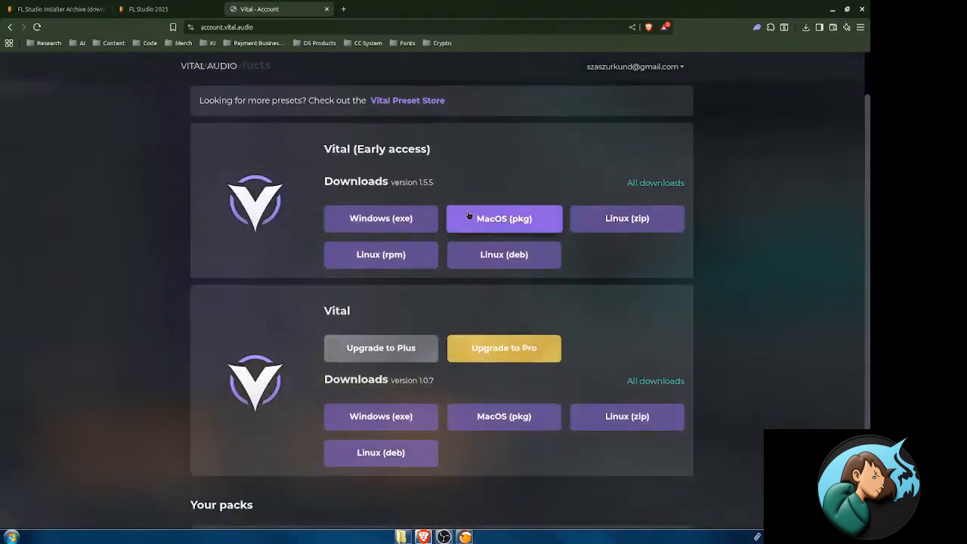
left_click(378, 218)
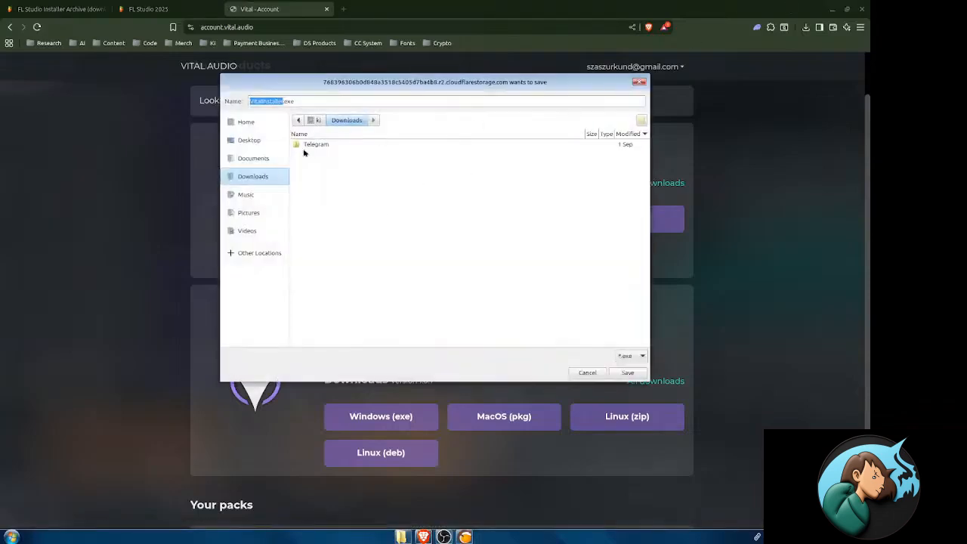
key("Escape")
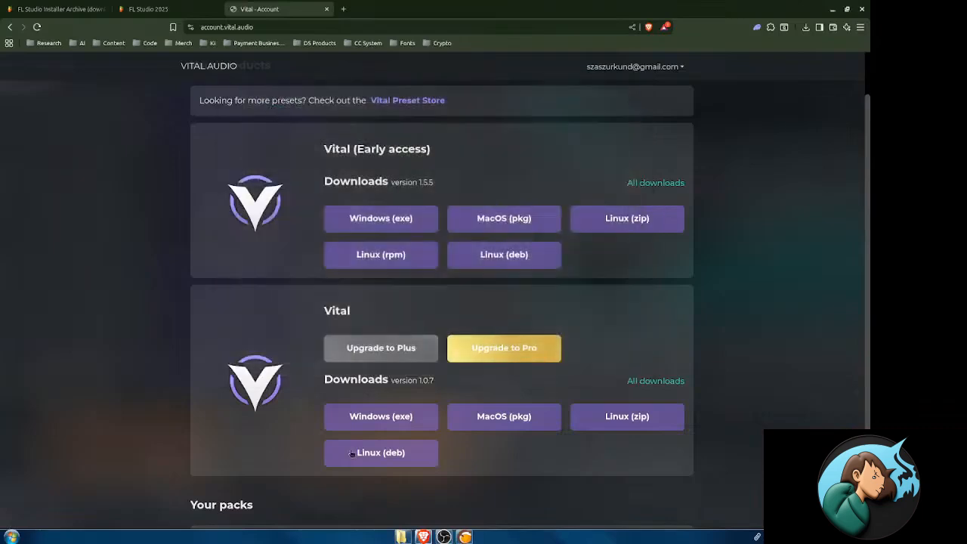
- Switch to the file manager and open the hidden .wine folder inside the home folder
left_click(403, 537)
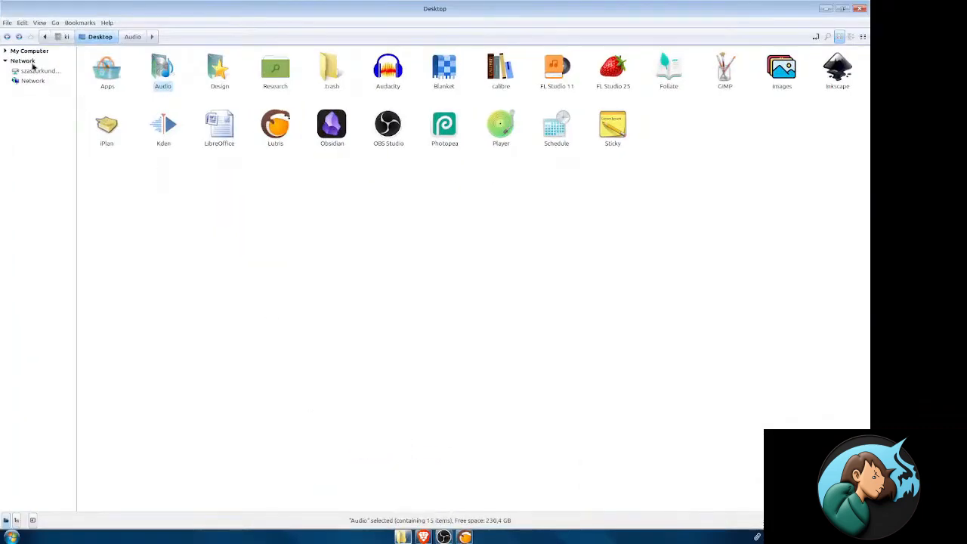
left_click(855, 9)
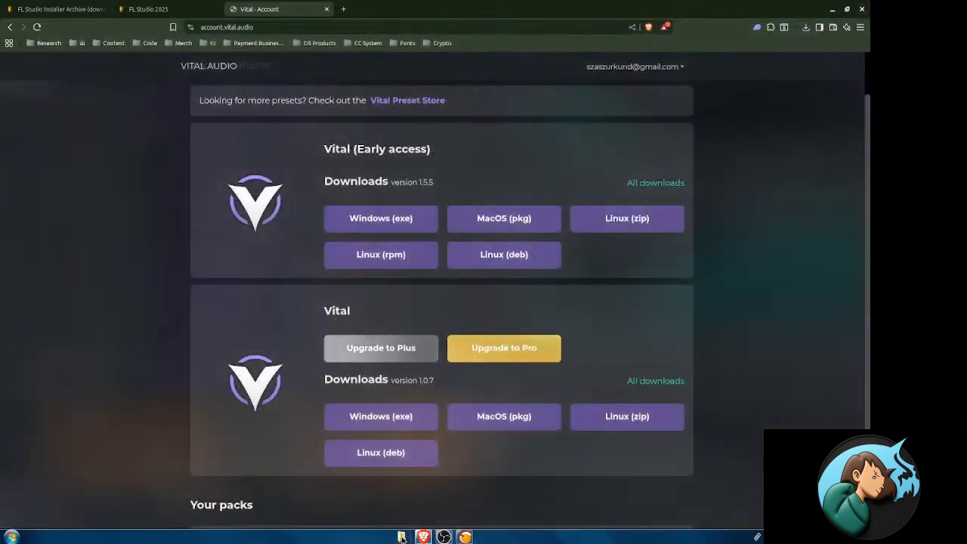
left_click(402, 537)
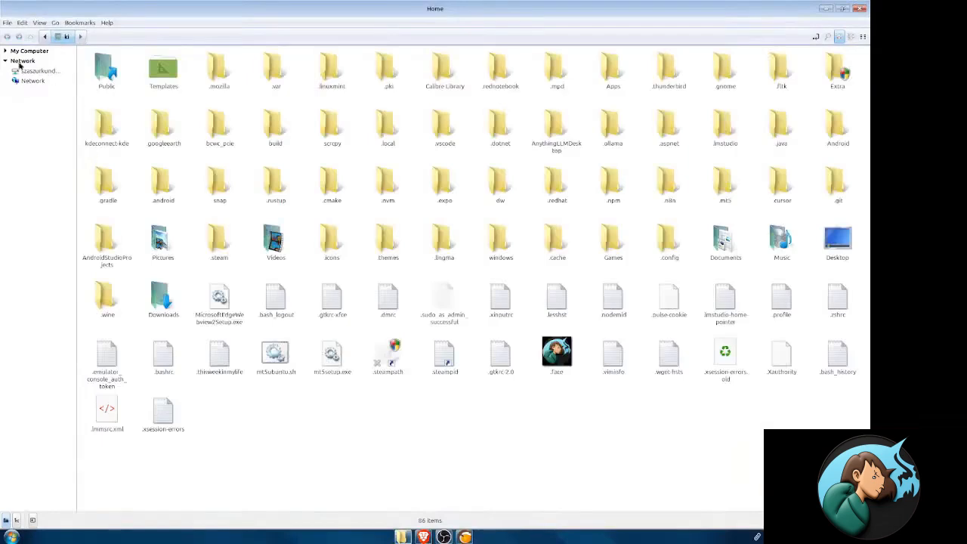
left_click(5, 51)
left_click(31, 62)
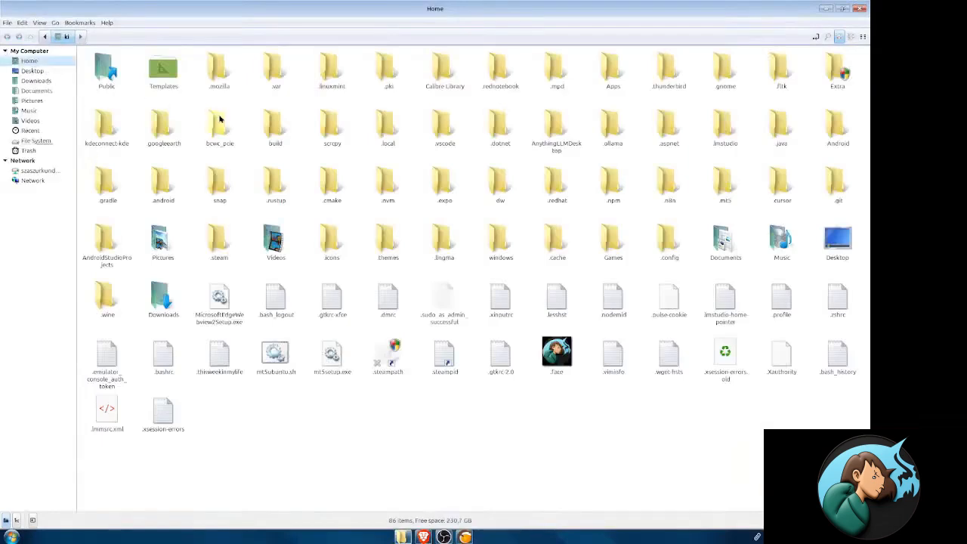
type(".")
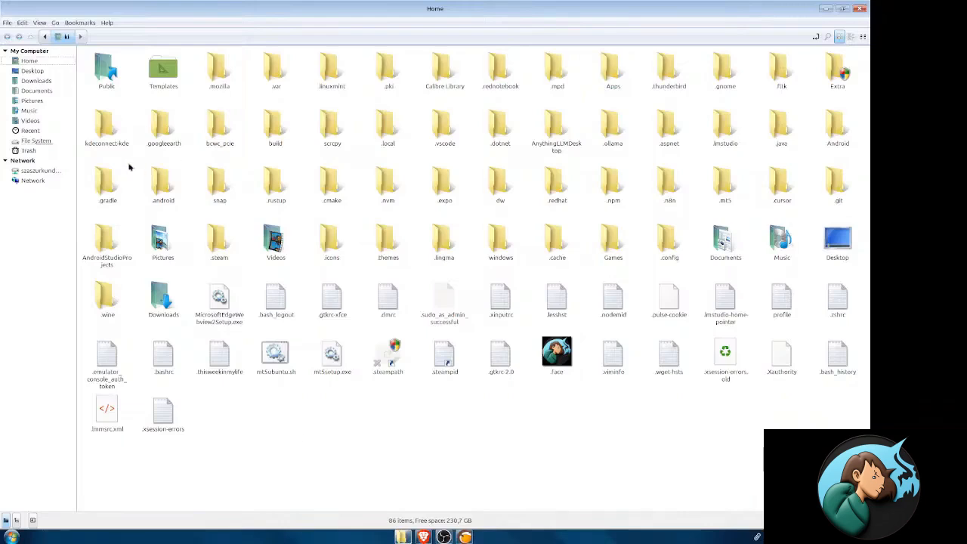
left_click(37, 63)
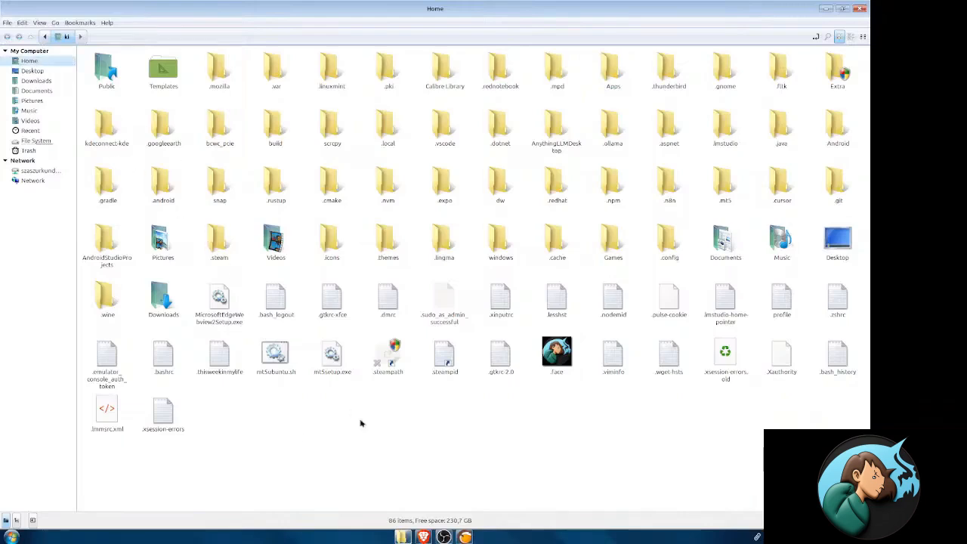
type(".i")
key("BackSpace")
type("w")
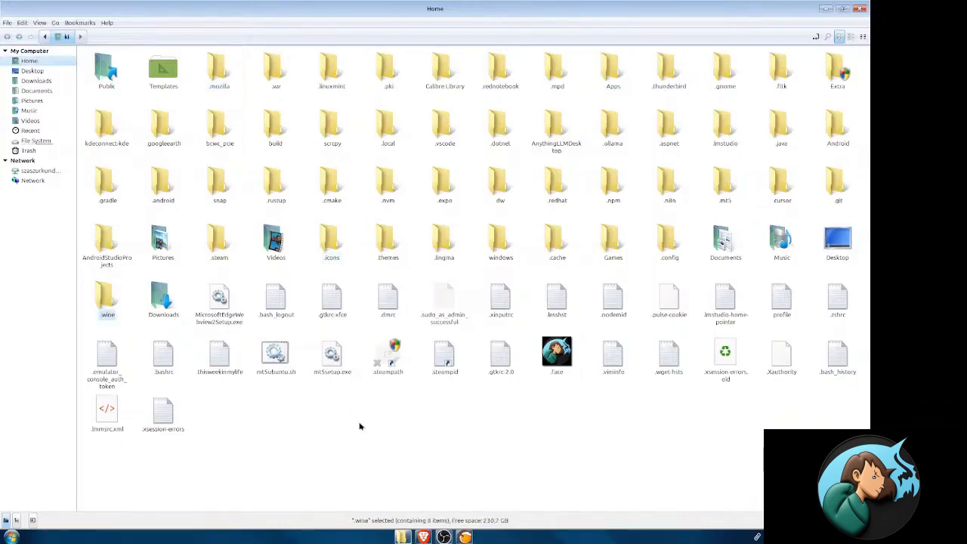
key("Return")
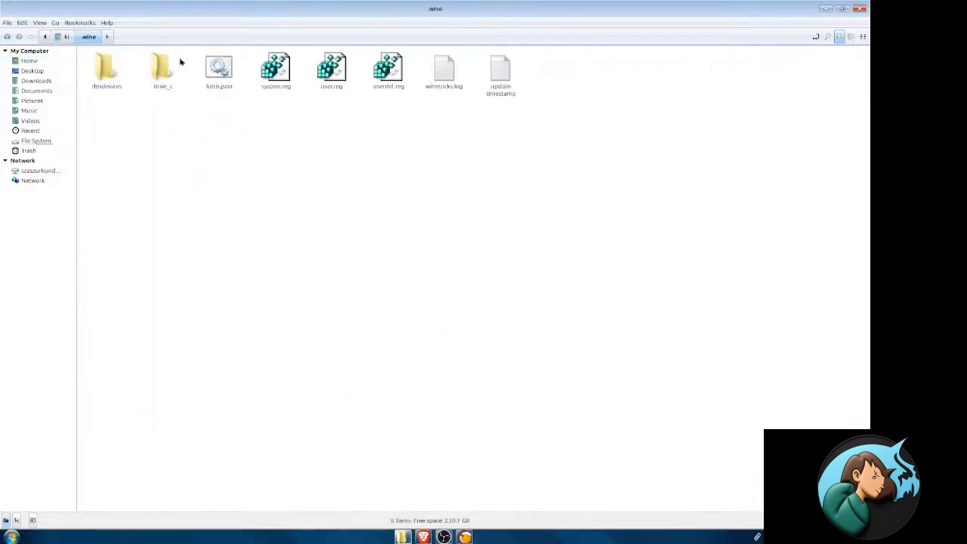
- Open the VST folder under drive_c and Program Files (x86) in the Wine prefix
double_click(164, 68)
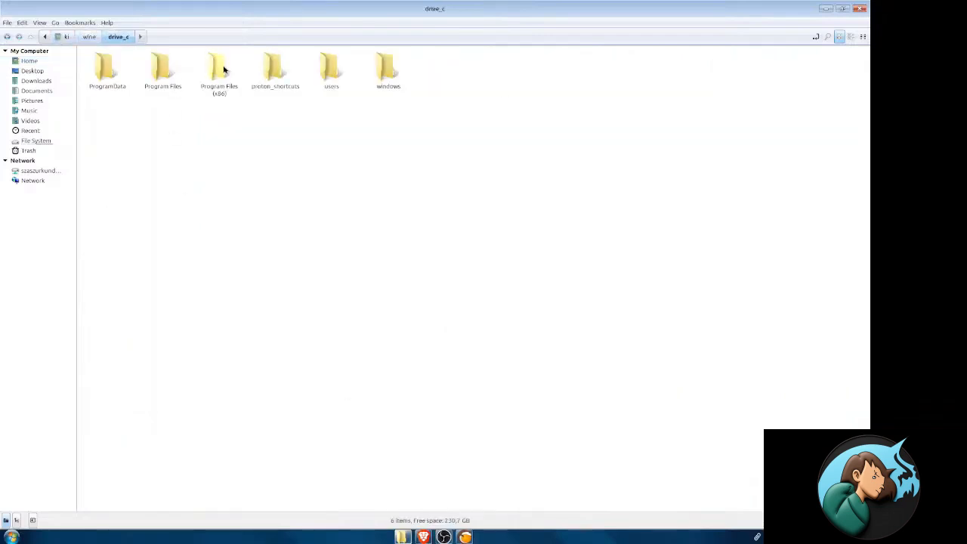
double_click(221, 68)
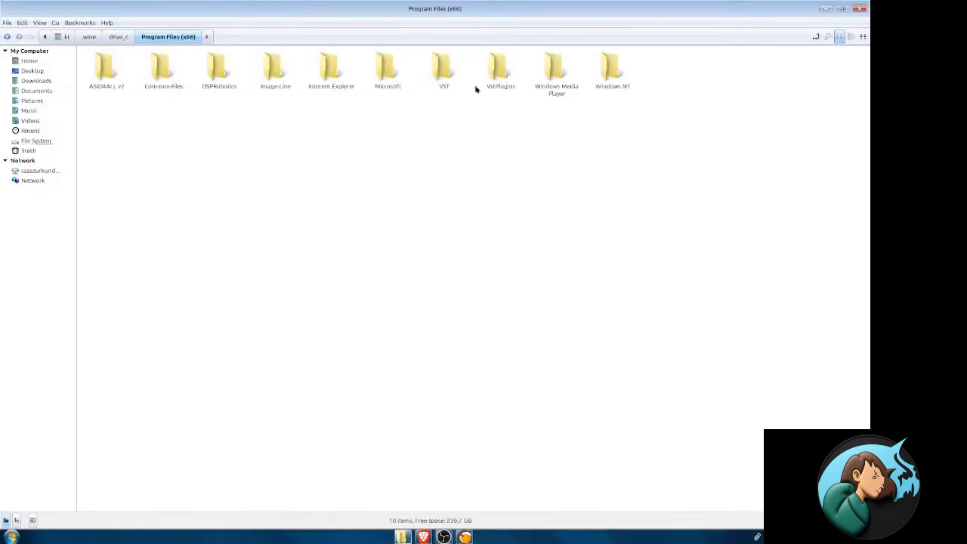
left_click_drag(479, 97, 374, 47)
left_click(481, 118)
left_click(444, 72)
double_click(451, 75)
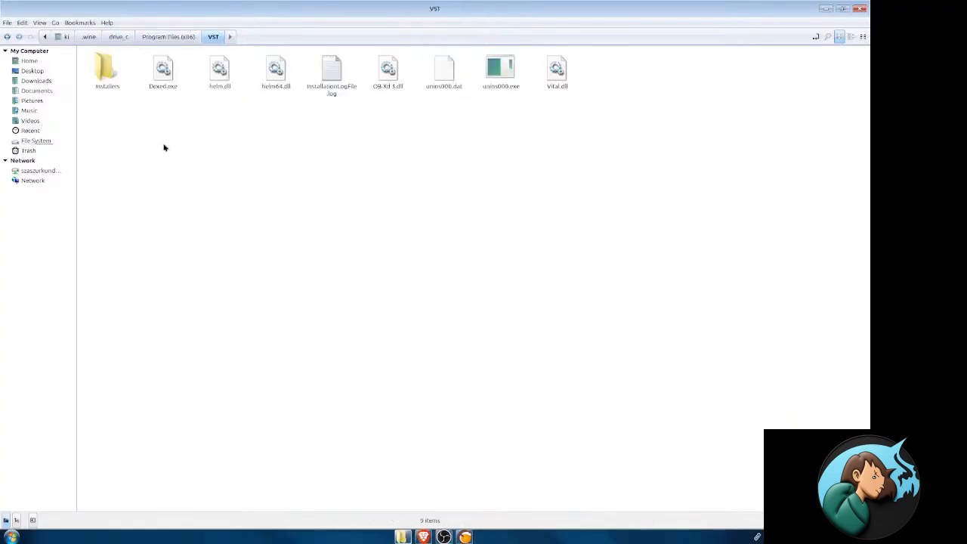
- Look over the plugin files in the VST folder and its Installers subfolder, and return to VST
left_click_drag(112, 111, 402, 183)
left_click_drag(691, 134, 121, 50)
double_click(106, 70)
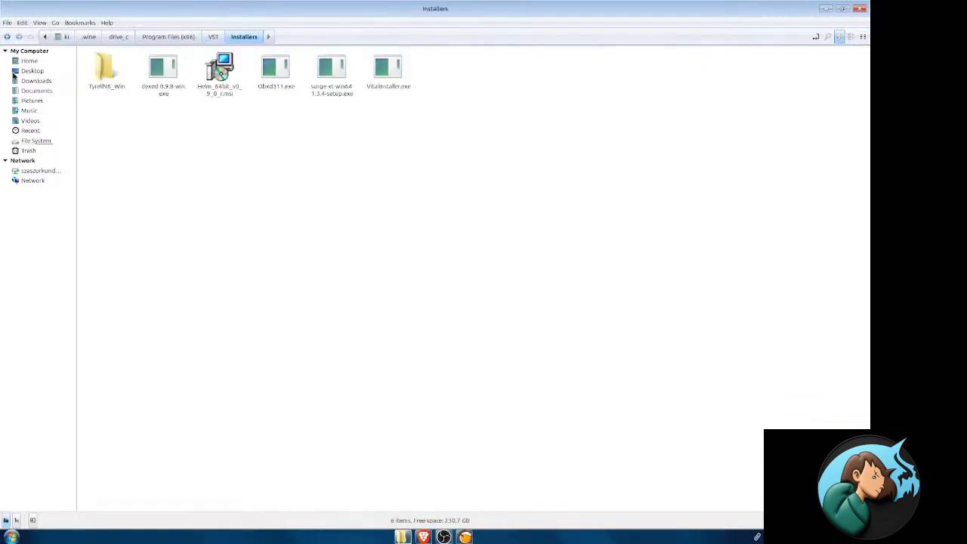
left_click_drag(486, 120, 43, 50)
left_click(8, 36)
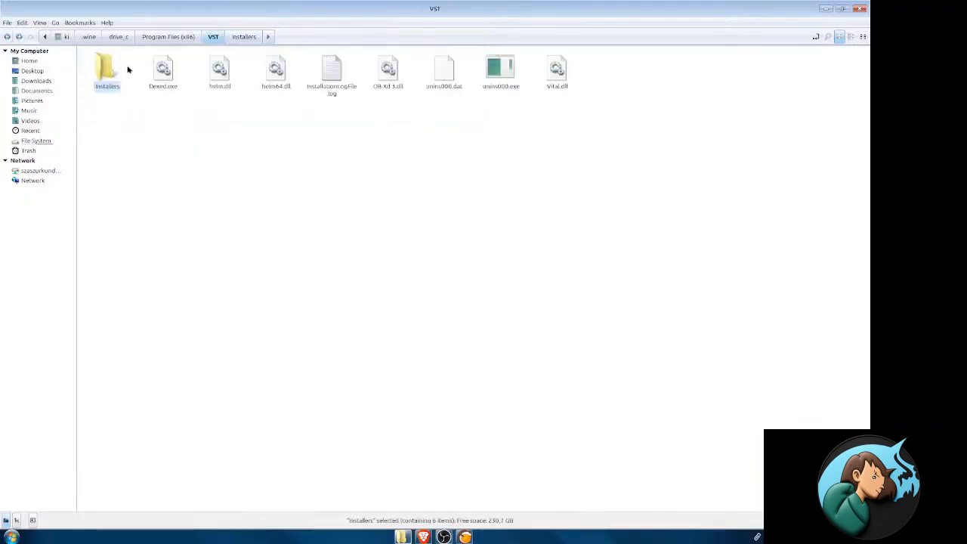
- Delete Dexed.exe from the VST folder and select helm64.dll
left_click_drag(163, 112, 112, 71)
left_click(167, 90)
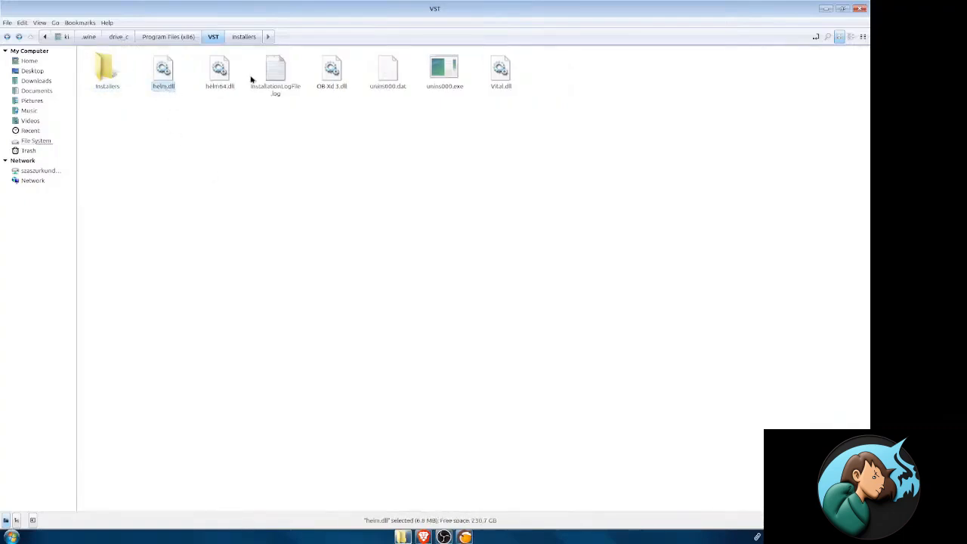
key("Right")
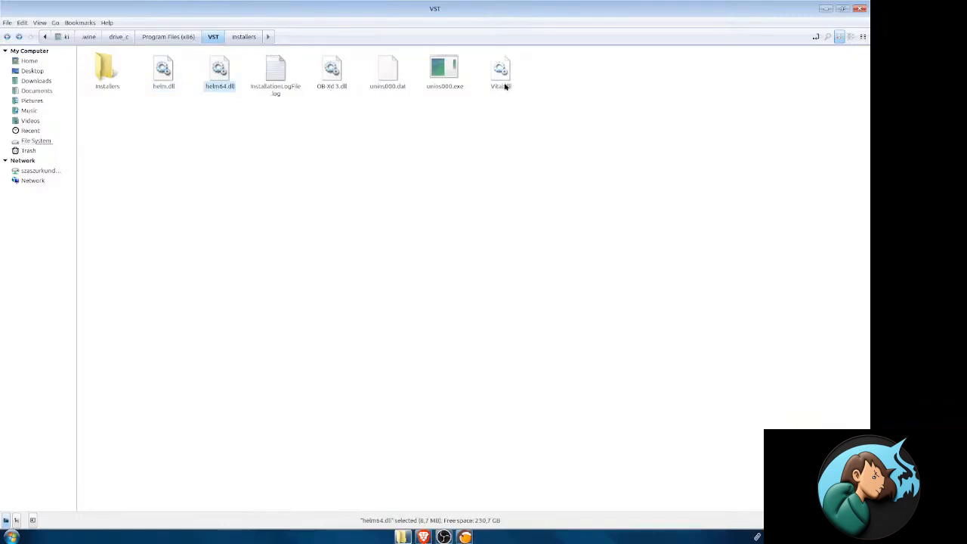